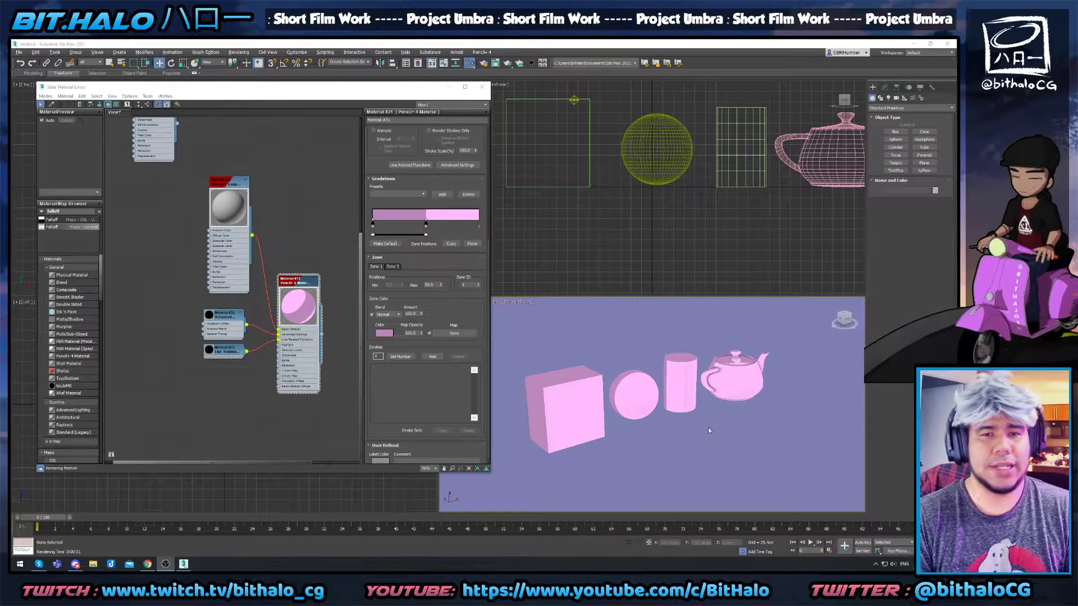
# Render the perspective view and pan across the sphere, cylinder and teapot to inspect them.
pyautogui.hotkey('shift', 'q')
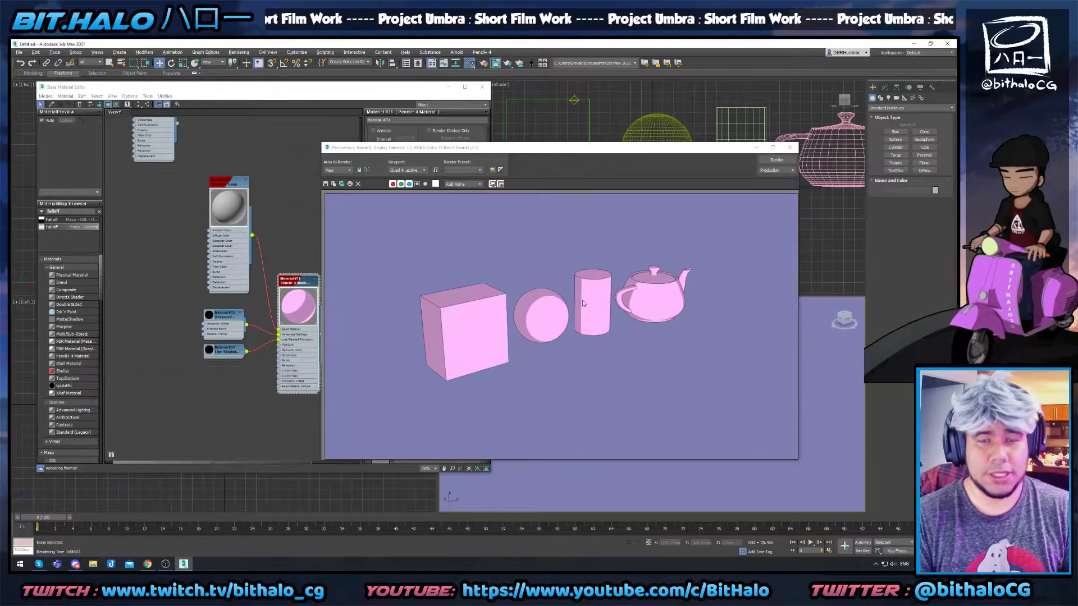
pyautogui.scroll(2, 463, 309)
pyautogui.moveTo(543, 309); pyautogui.dragTo(400, 314, button='middle')
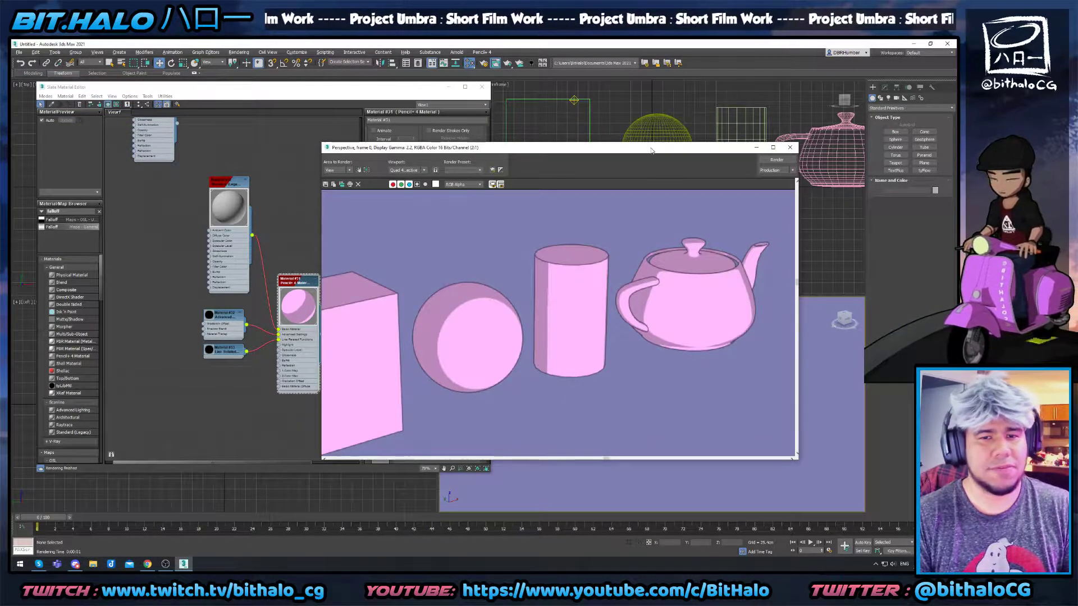
pyautogui.click(790, 147)
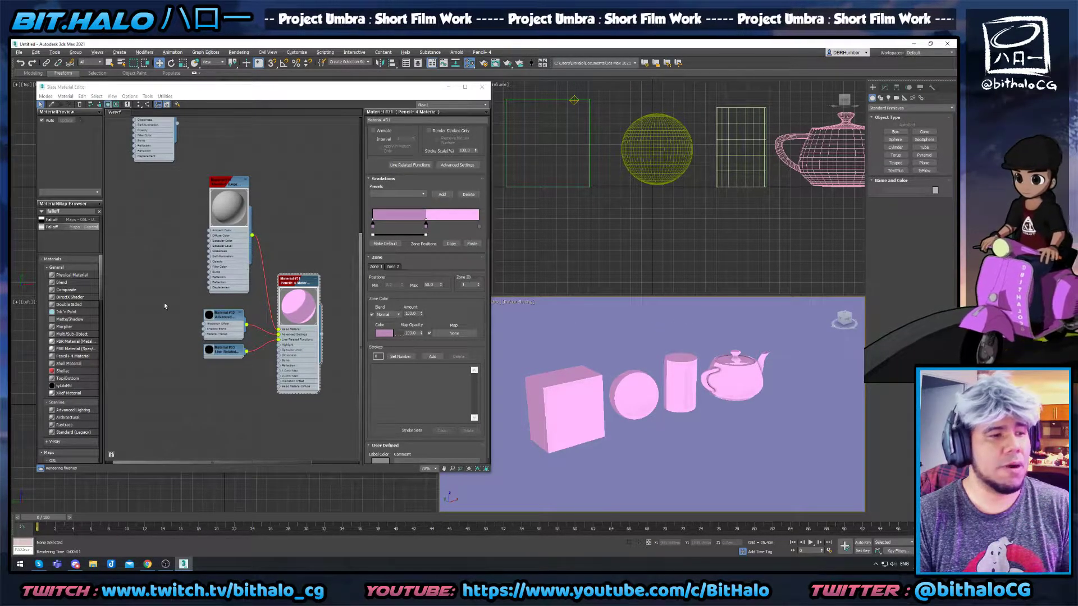
# Search the Material/Map Browser for 'fall' and add a Falloff map node to the graph.
pyautogui.click(97, 212)
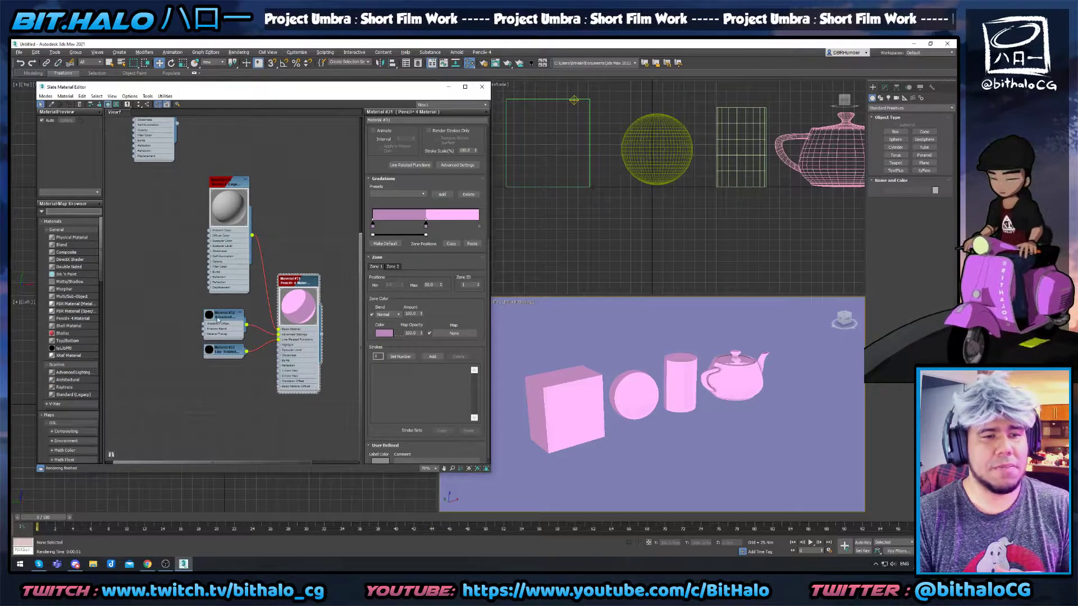
pyautogui.moveTo(169, 184); pyautogui.dragTo(318, 415)
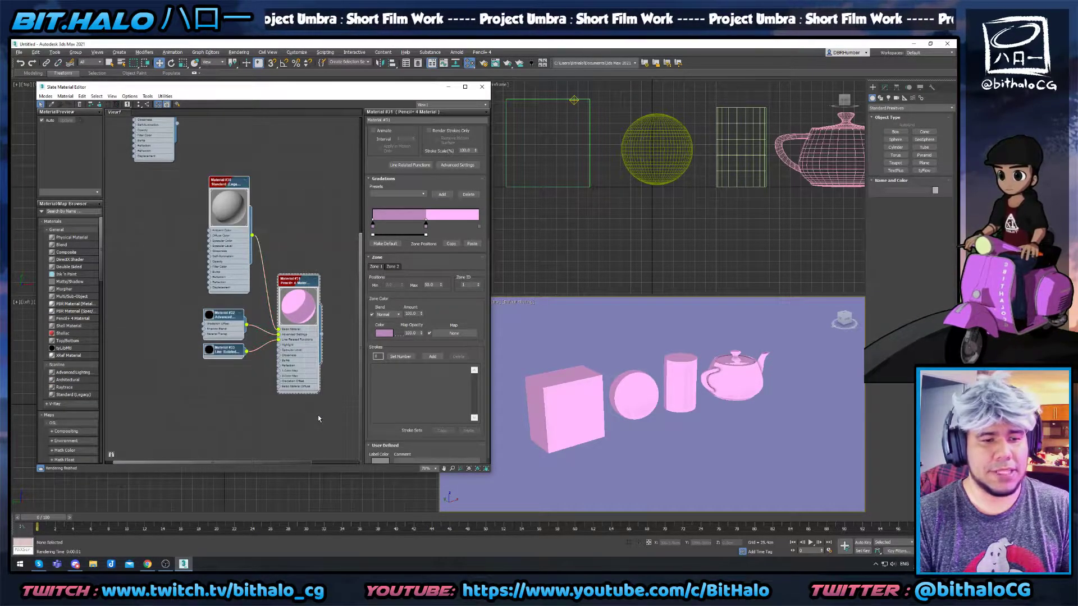
pyautogui.click(64, 212)
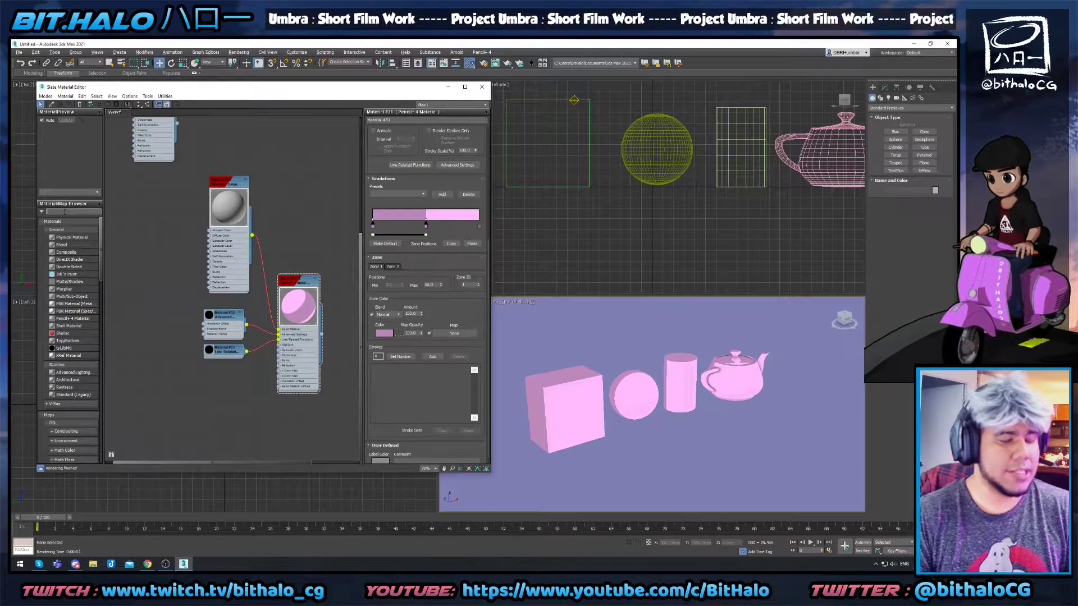
pyautogui.write('falloff')
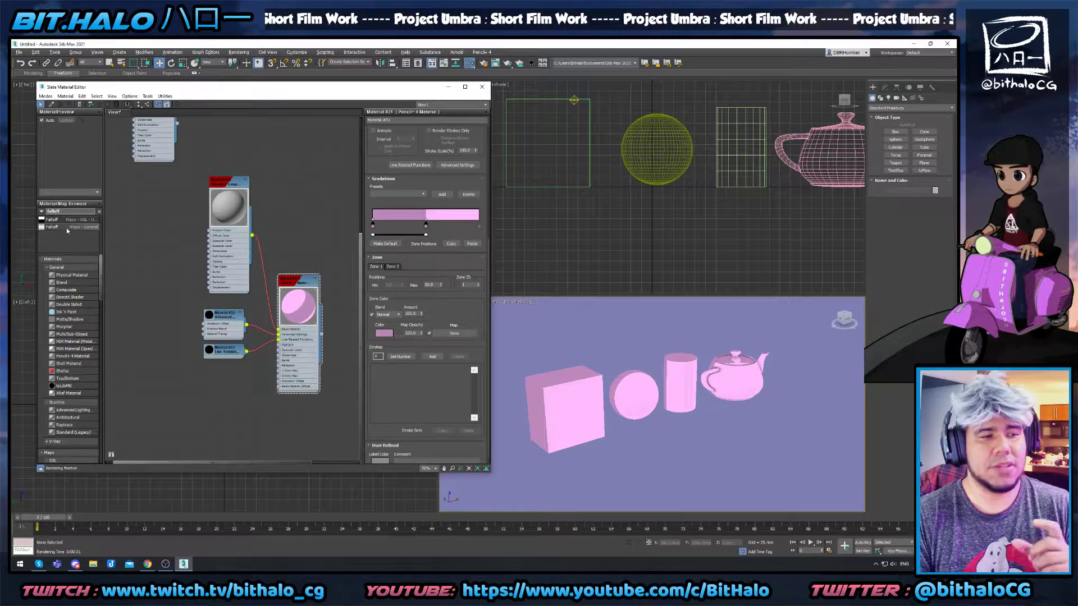
pyautogui.moveTo(67, 227); pyautogui.dragTo(169, 376)
# Wire Map #4 Falloff into the Diffuse input, test-render, then open Material #31's Pencil+ 4 settings.
pyautogui.moveTo(264, 400); pyautogui.dragTo(276, 390)
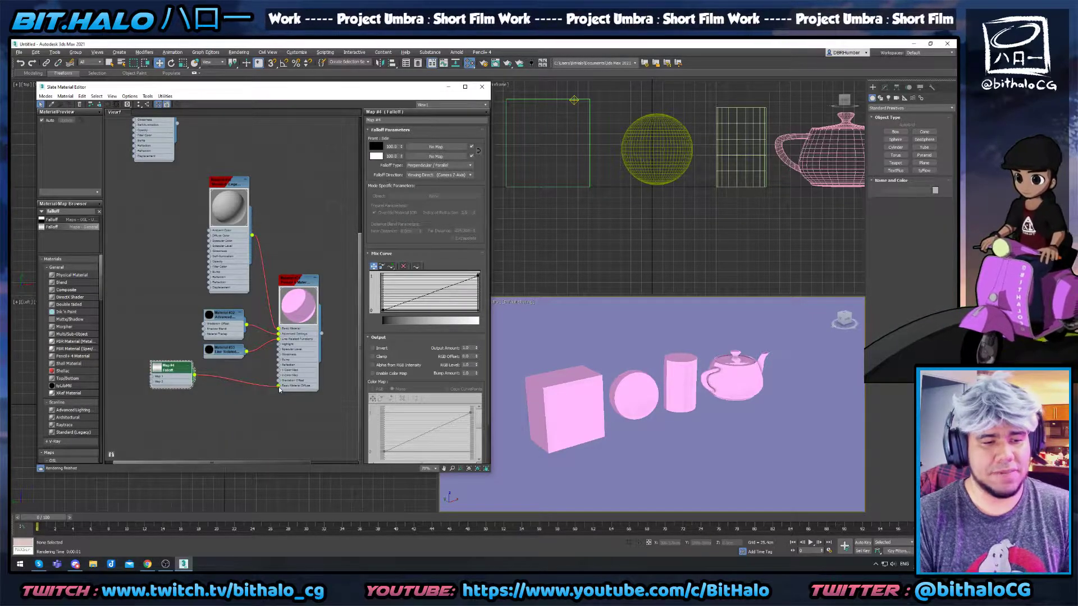
pyautogui.moveTo(194, 375); pyautogui.dragTo(154, 358)
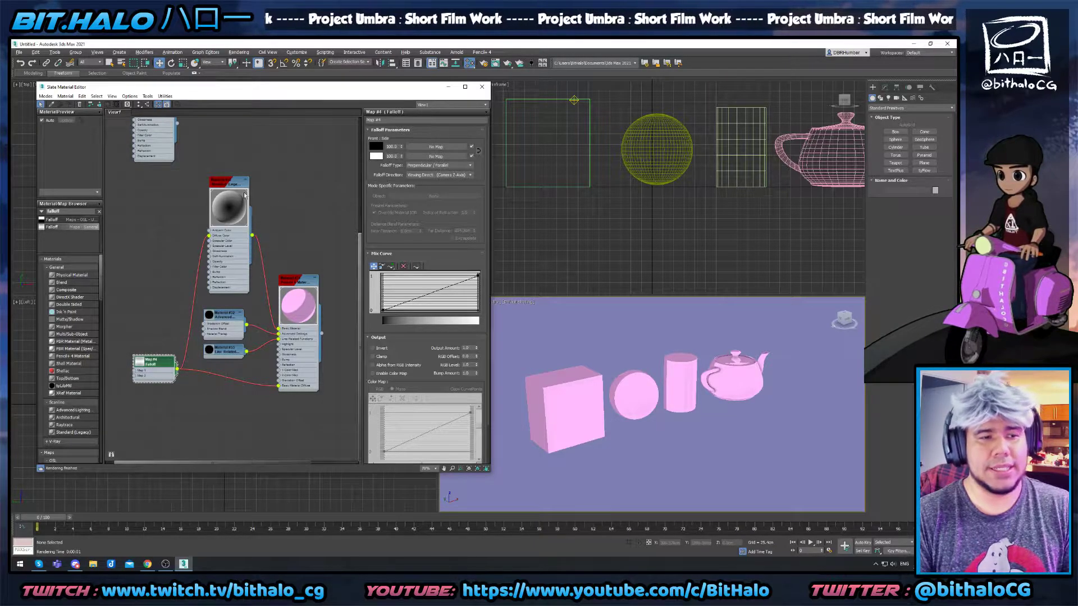
pyautogui.click(613, 299)
pyautogui.hotkey('shift', 'q')
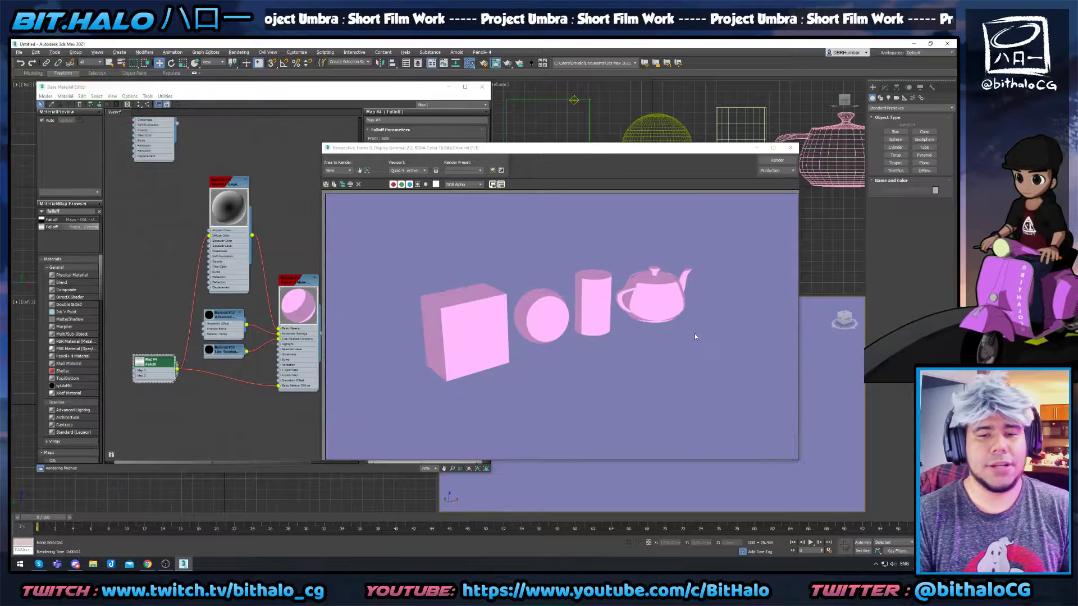
pyautogui.click(791, 147)
pyautogui.doubleClick(304, 288)
pyautogui.moveTo(375, 346)
pyautogui.mouseDown()
pyautogui.moveTo(369, 198)
pyautogui.moveTo(367, 215)
pyautogui.mouseUp()
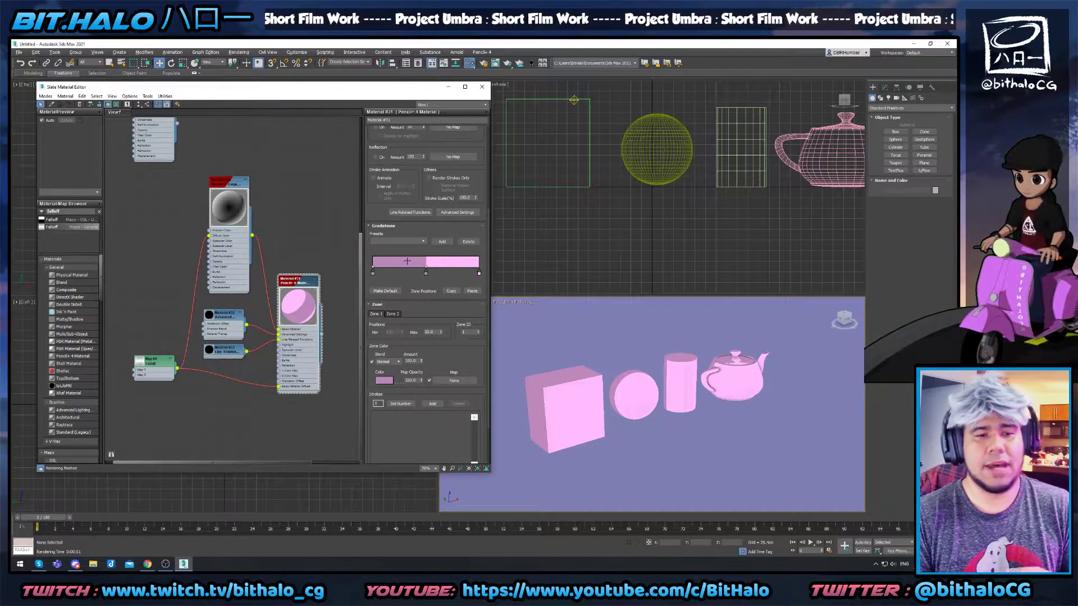
# Select gradation Zone 2 and set its Zone Color Blend to Multiply.
pyautogui.click(457, 263)
pyautogui.click(404, 263)
pyautogui.click(441, 263)
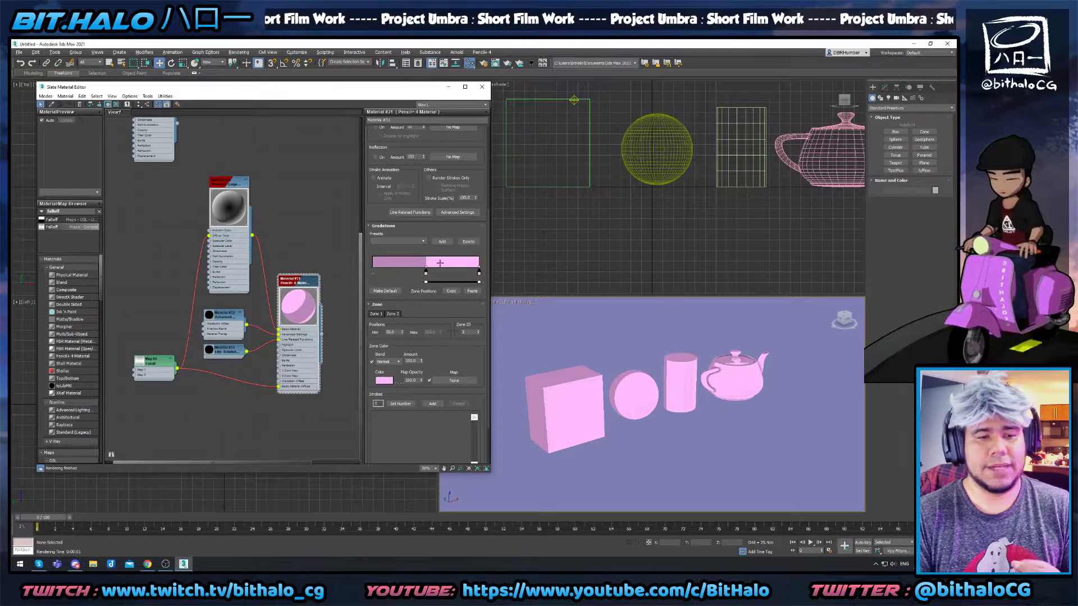
pyautogui.click(405, 261)
pyautogui.click(458, 262)
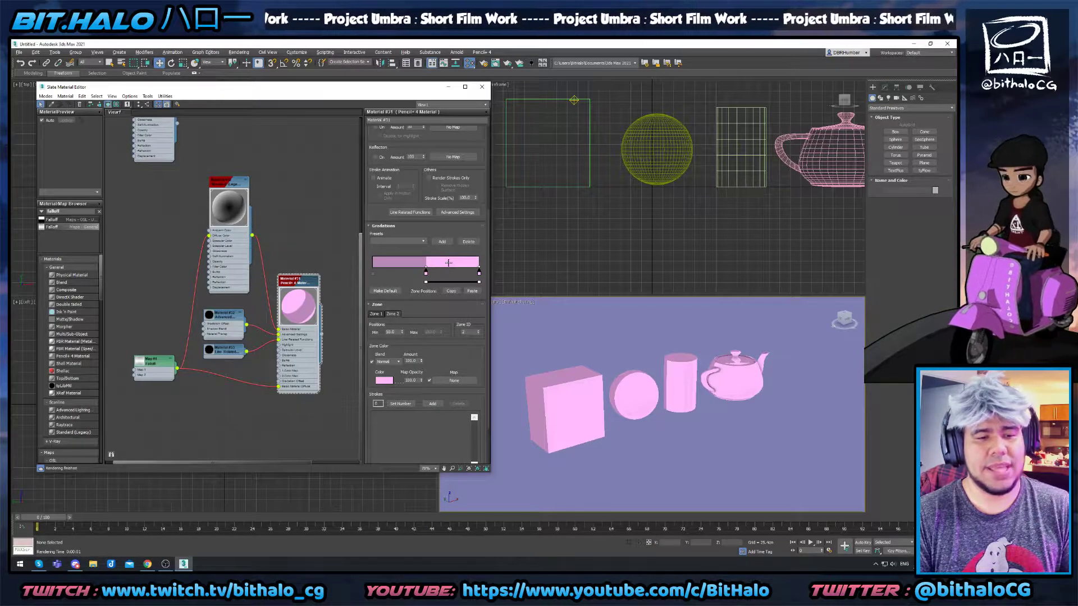
pyautogui.click(394, 362)
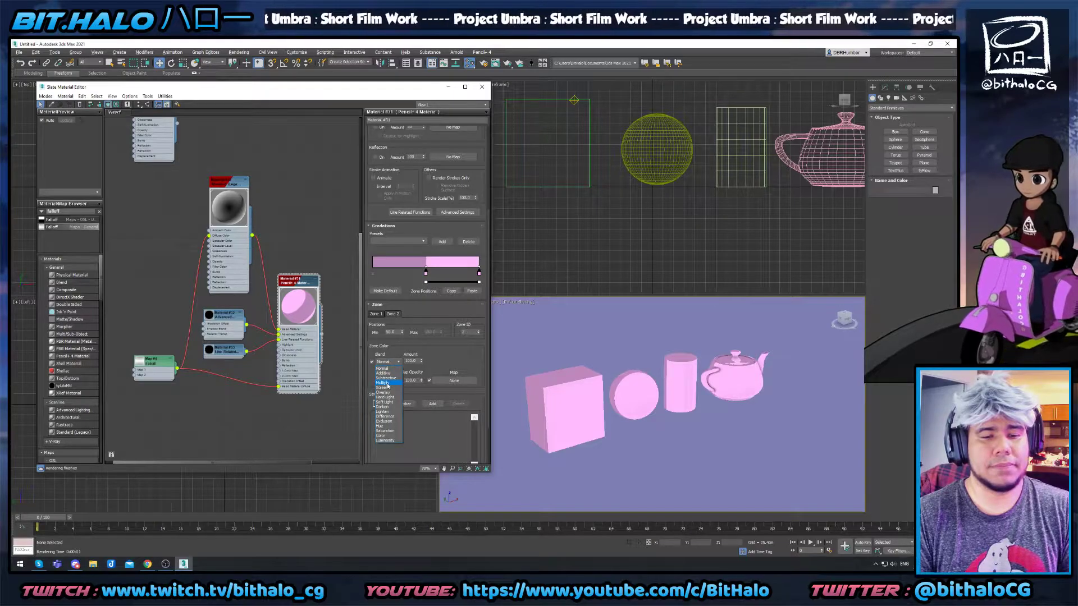
pyautogui.click(387, 383)
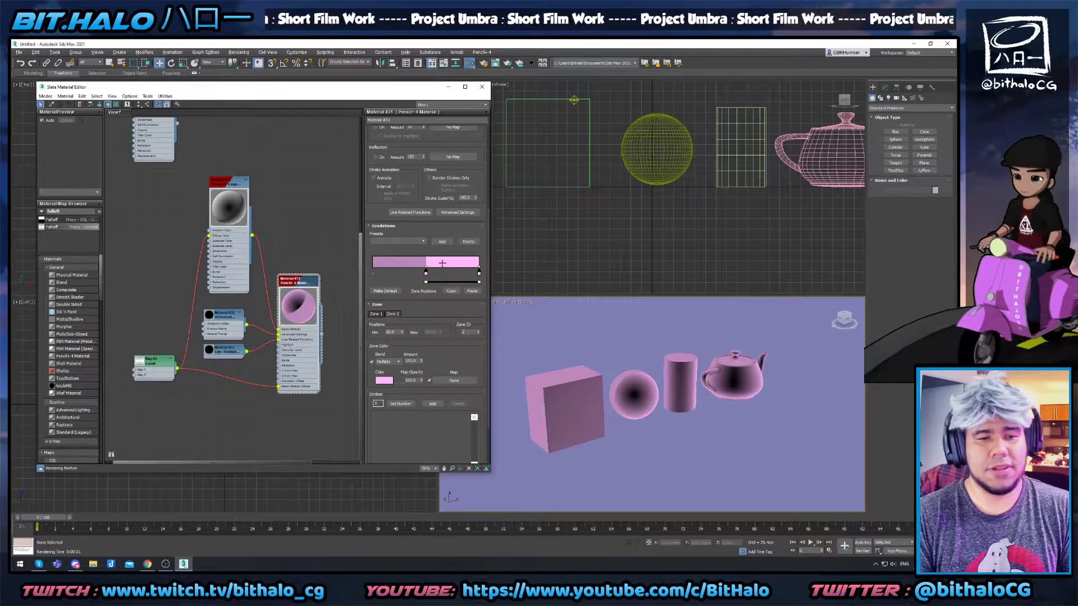
# Set gradation Zone 1's Zone Color Blend to Multiply as well.
pyautogui.click(389, 261)
pyautogui.click(395, 362)
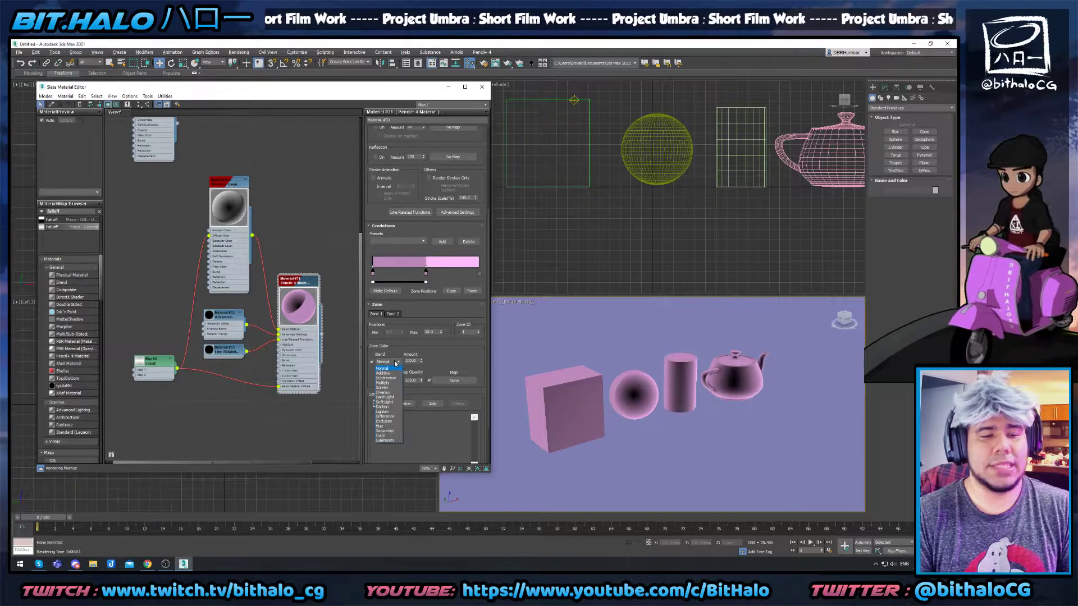
pyautogui.click(390, 383)
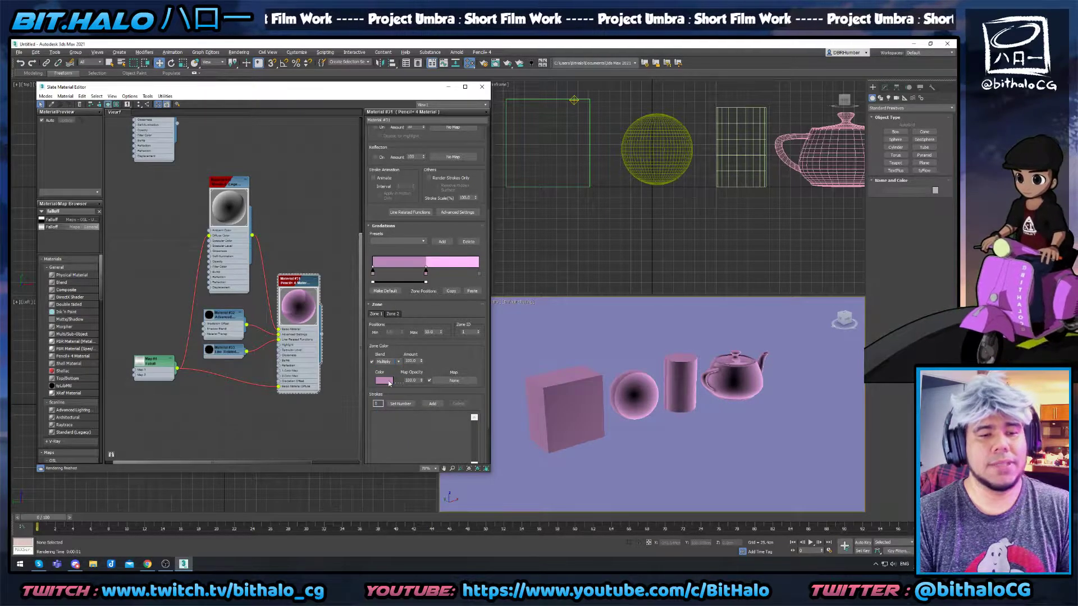
pyautogui.click(801, 379)
# Test-render the darker shading, then open the Map #4 Falloff node's parameters.
pyautogui.hotkey('shift', 'q')
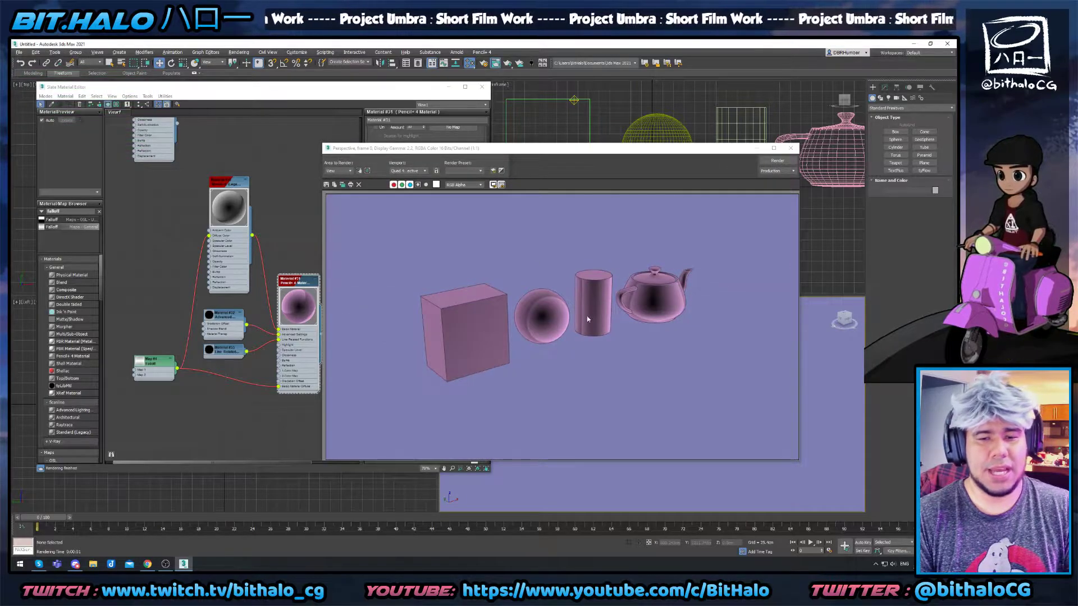
pyautogui.scroll(2, 587, 319)
pyautogui.scroll(-2, 567, 316)
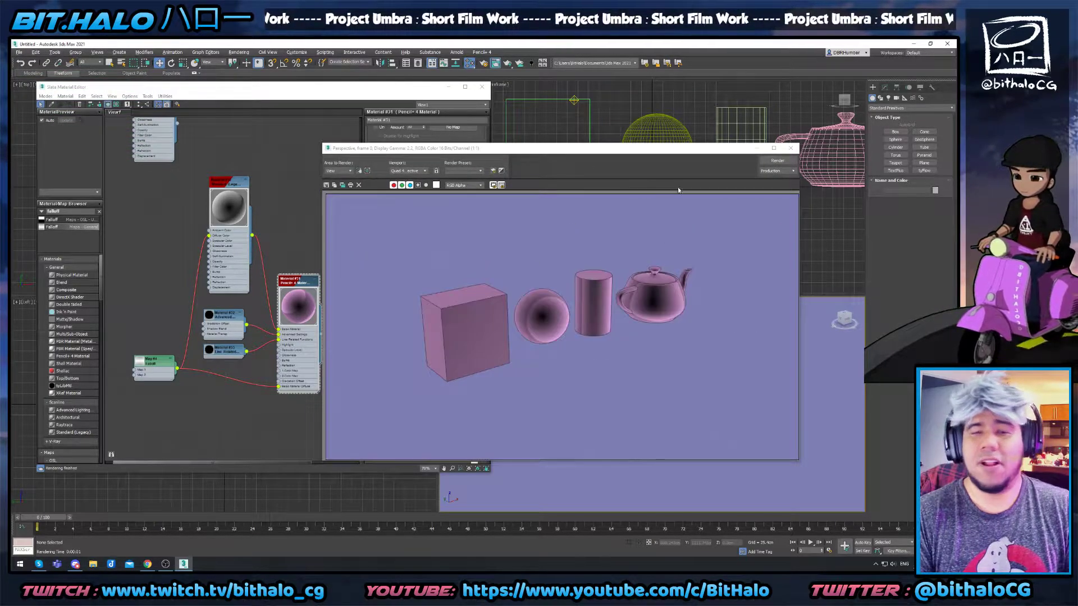
pyautogui.click(789, 148)
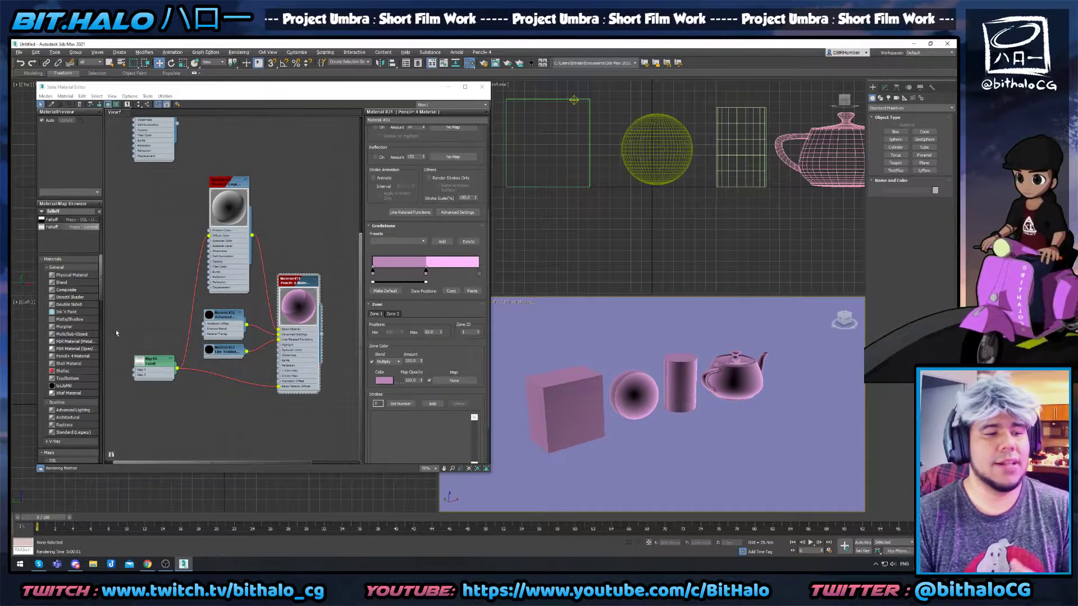
pyautogui.doubleClick(156, 361)
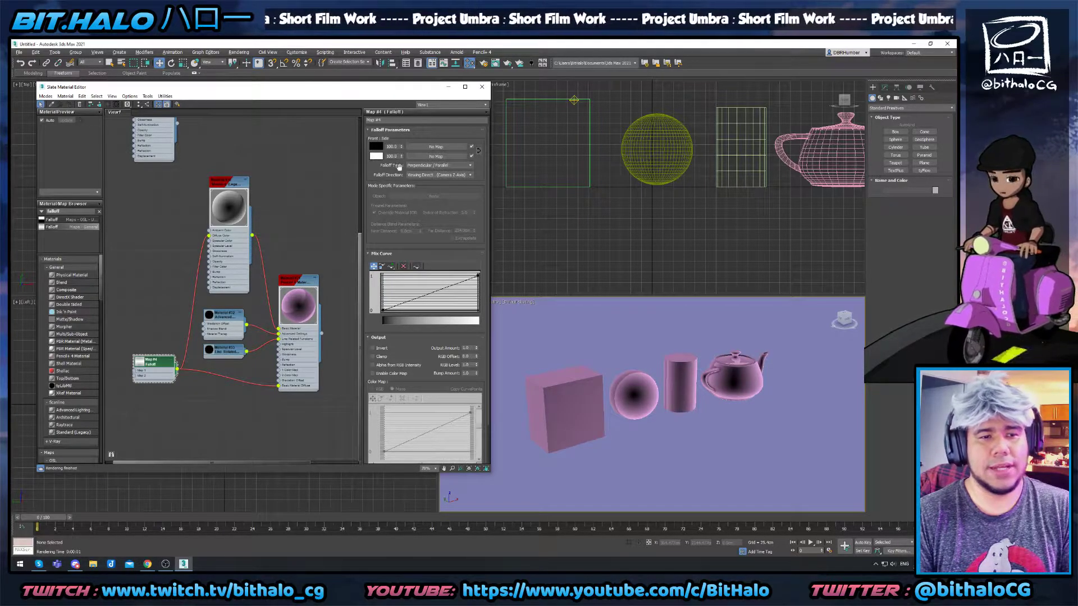
# Change the Falloff type to Fresnel.
pyautogui.click(435, 165)
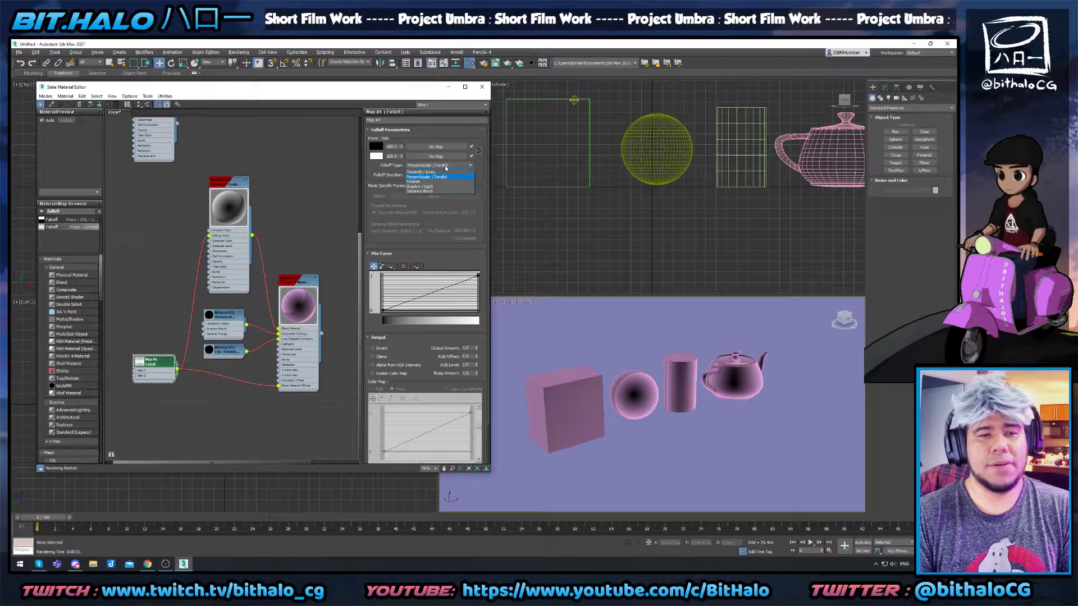
pyautogui.click(432, 182)
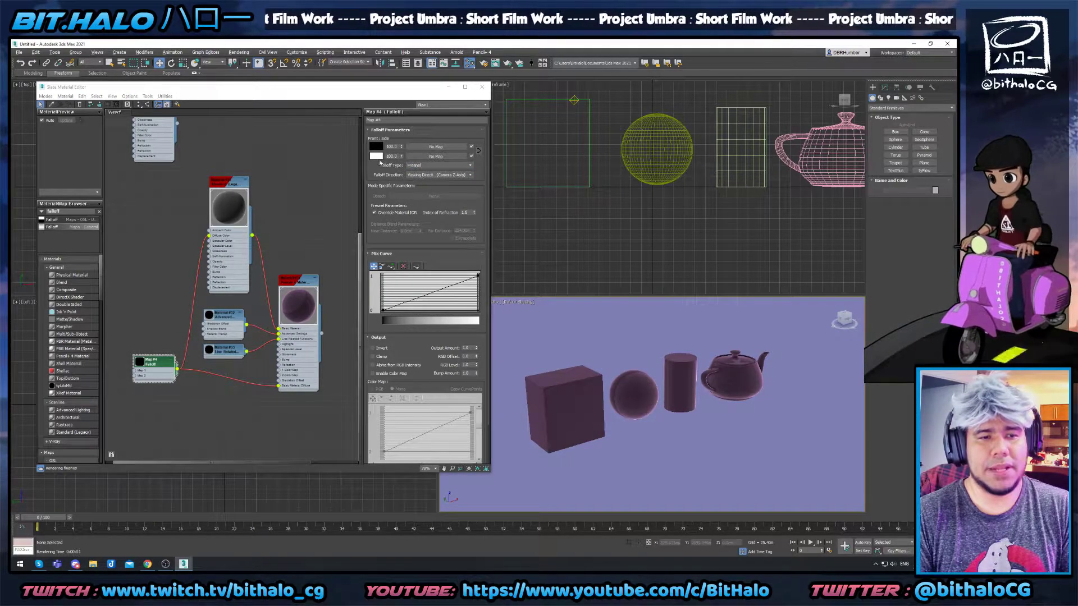
pyautogui.click(676, 375)
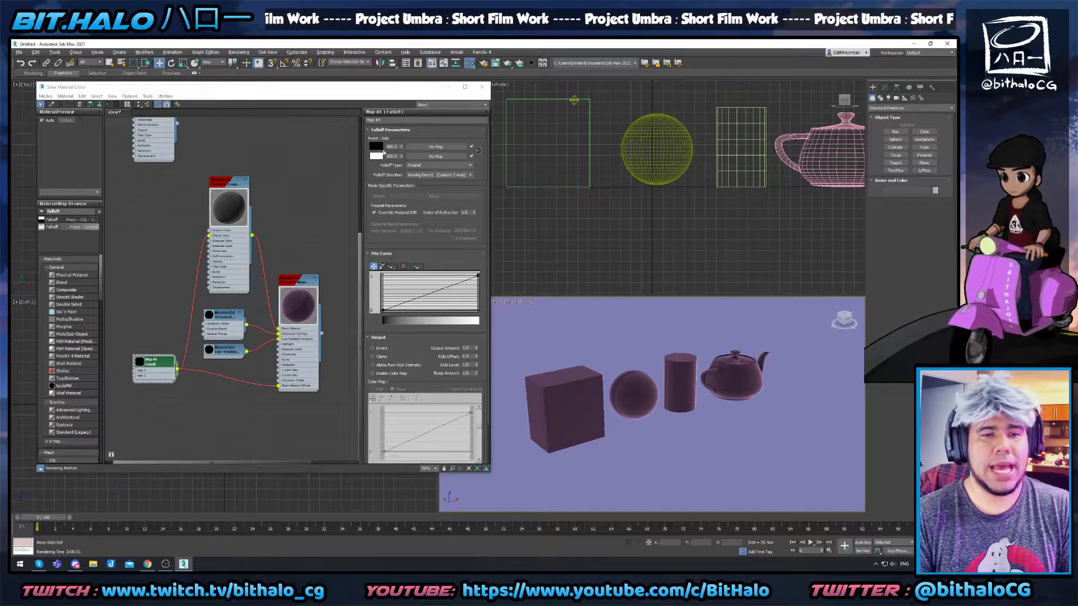
# Set the Falloff's Color 1 to grey 173, checking a test render along the way.
pyautogui.click(375, 147)
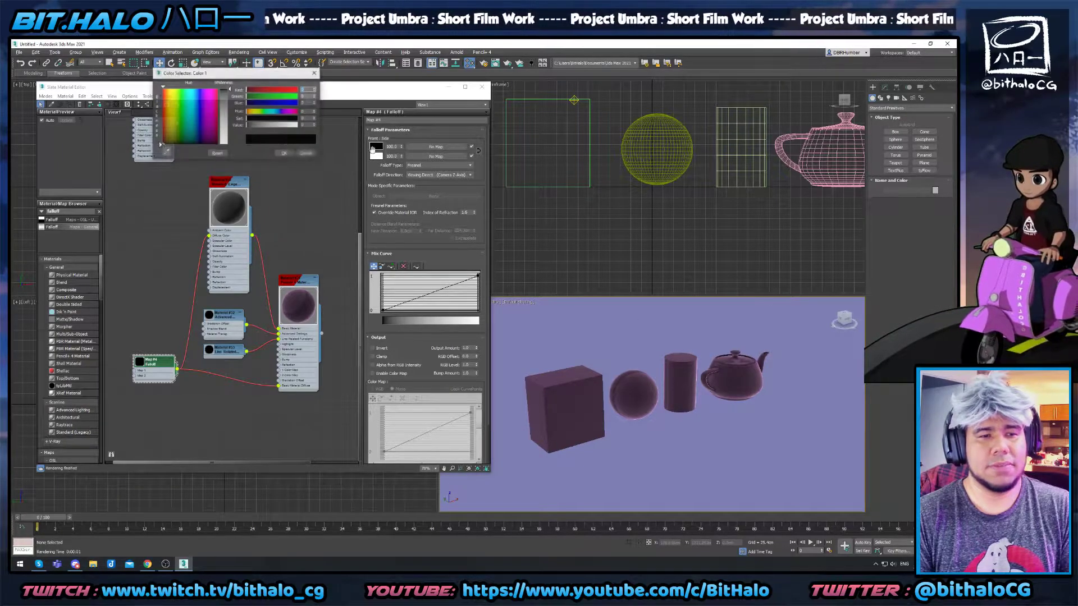
pyautogui.moveTo(227, 132); pyautogui.dragTo(229, 147)
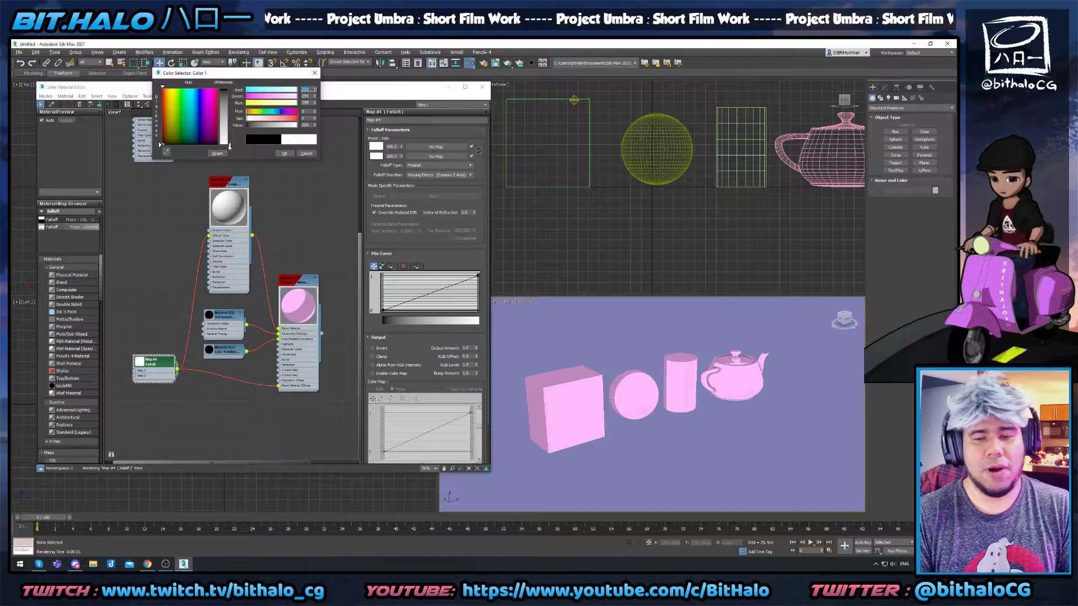
pyautogui.hotkey('shift', 'q')
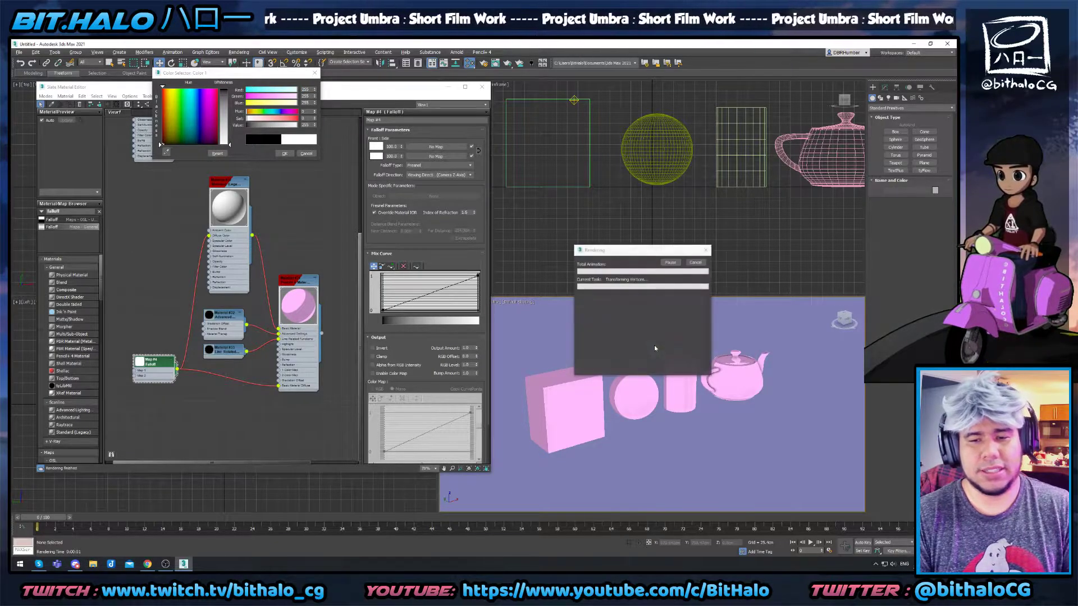
pyautogui.scroll(1, 602, 281)
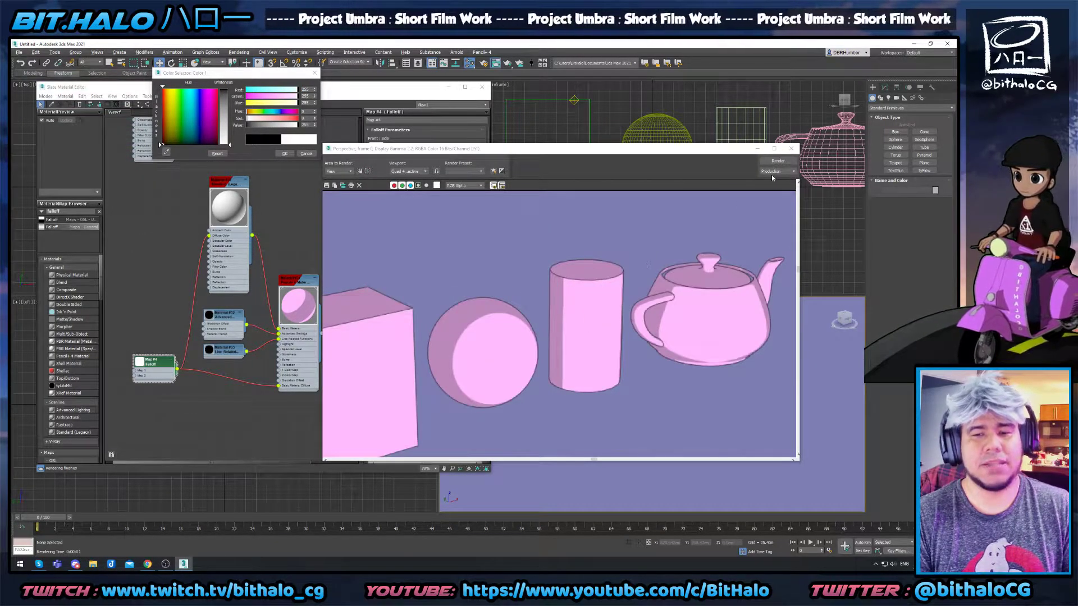
pyautogui.click(791, 148)
pyautogui.moveTo(229, 145)
pyautogui.mouseDown()
pyautogui.moveTo(229, 87)
pyautogui.moveTo(229, 125)
pyautogui.mouseUp()
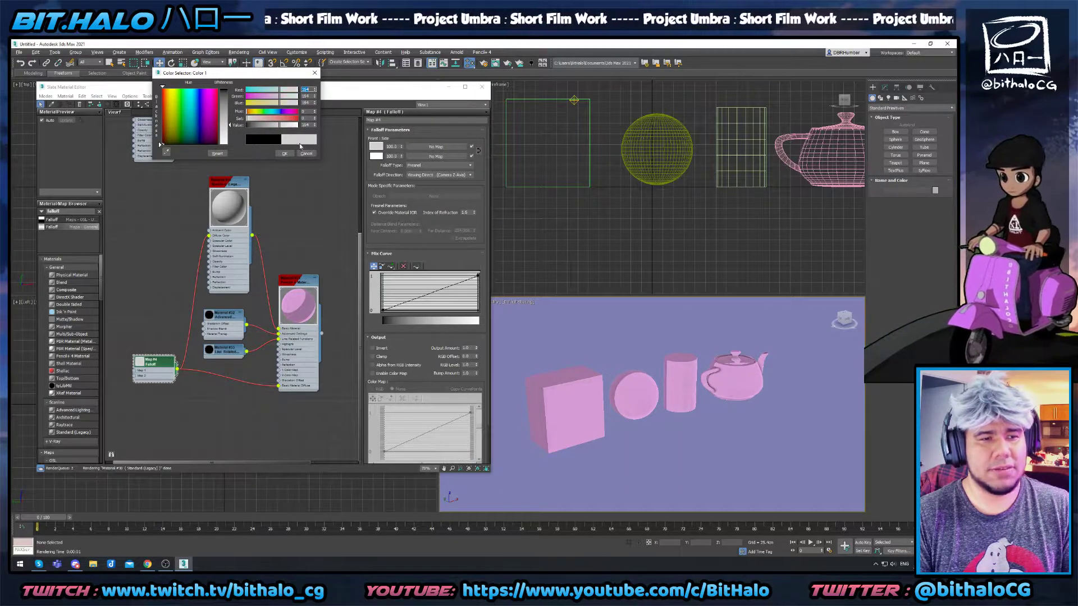
pyautogui.click(284, 154)
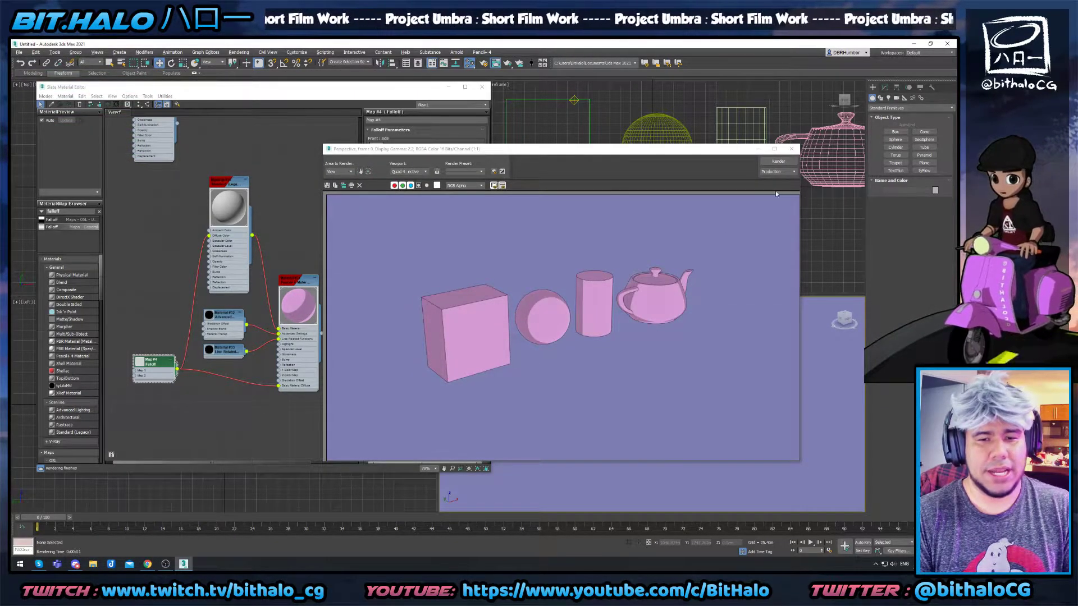
# Render the perspective view and zoom in on the sphere to check the pink toon shading.
pyautogui.click(792, 150)
pyautogui.hotkey('shift', 'q')
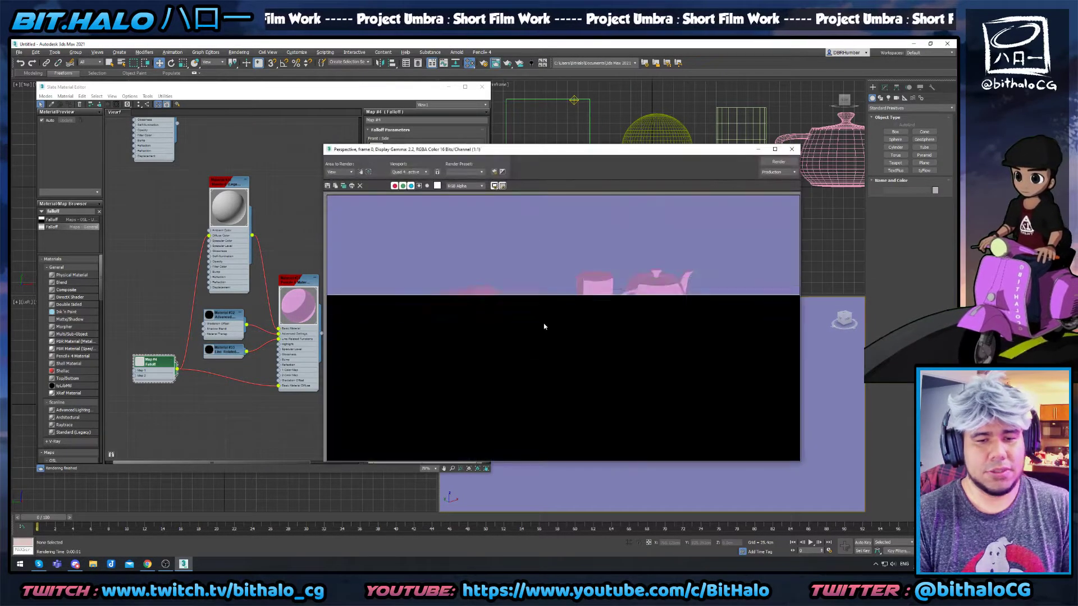
pyautogui.scroll(3, 564, 315)
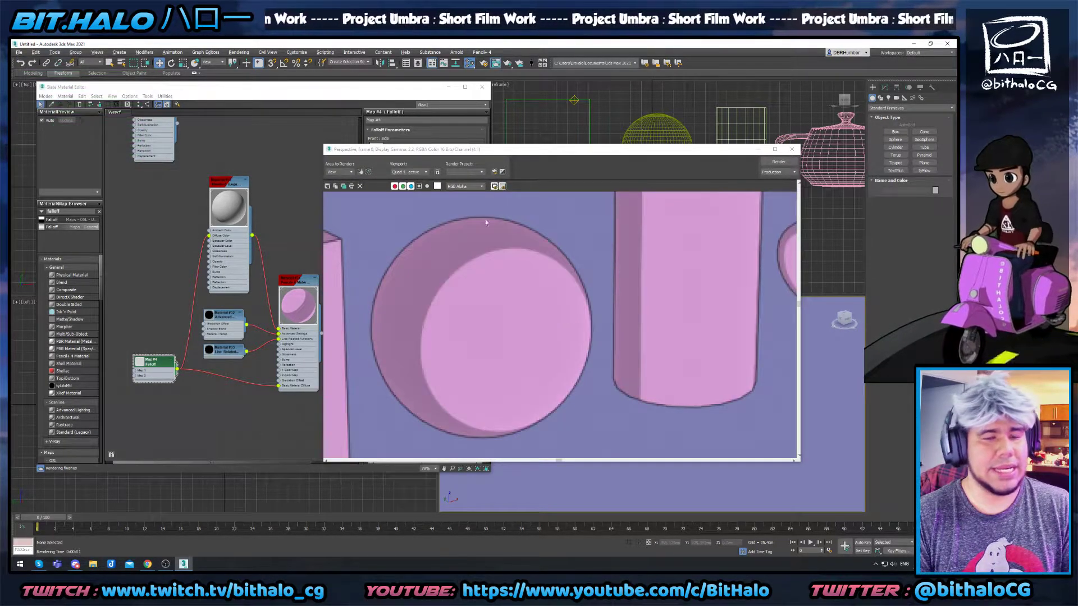
pyautogui.click(790, 150)
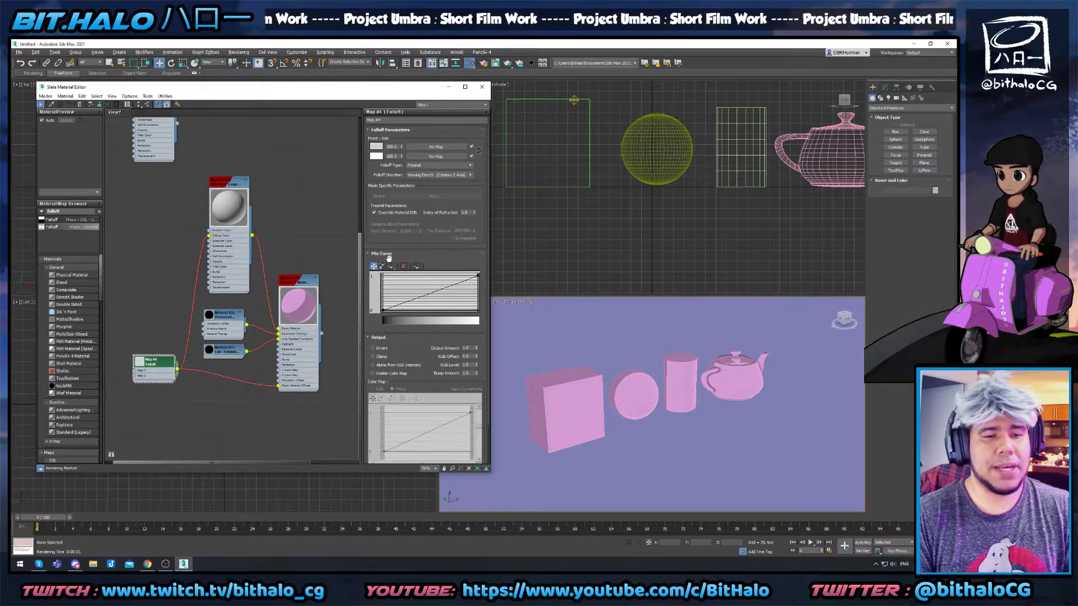
# Add two points to the Falloff Mix Curve and drag them into a steep step near the left.
pyautogui.click(391, 268)
pyautogui.click(408, 301)
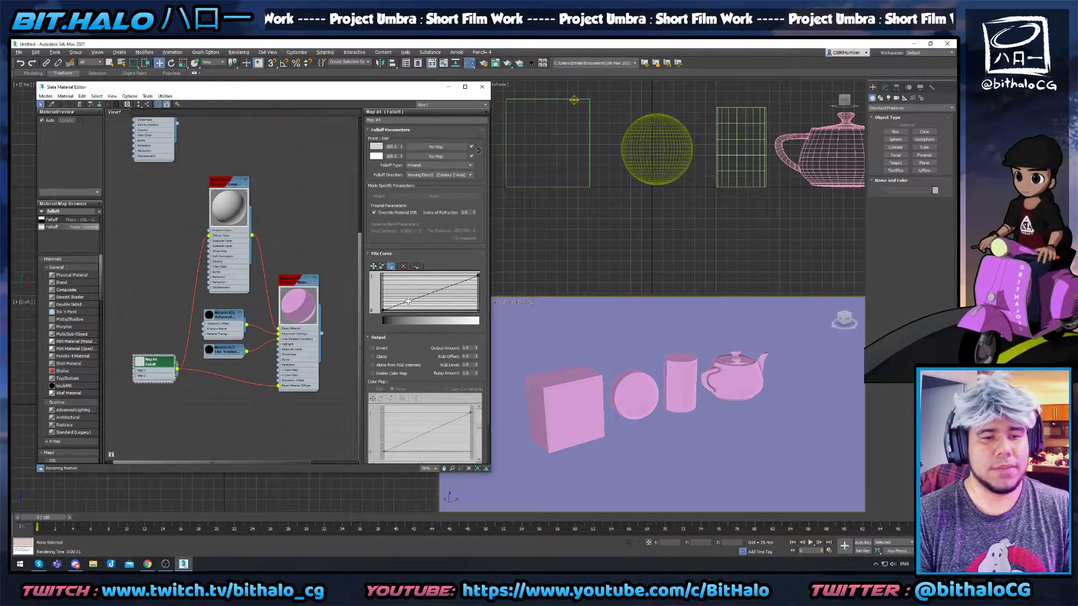
pyautogui.click(374, 266)
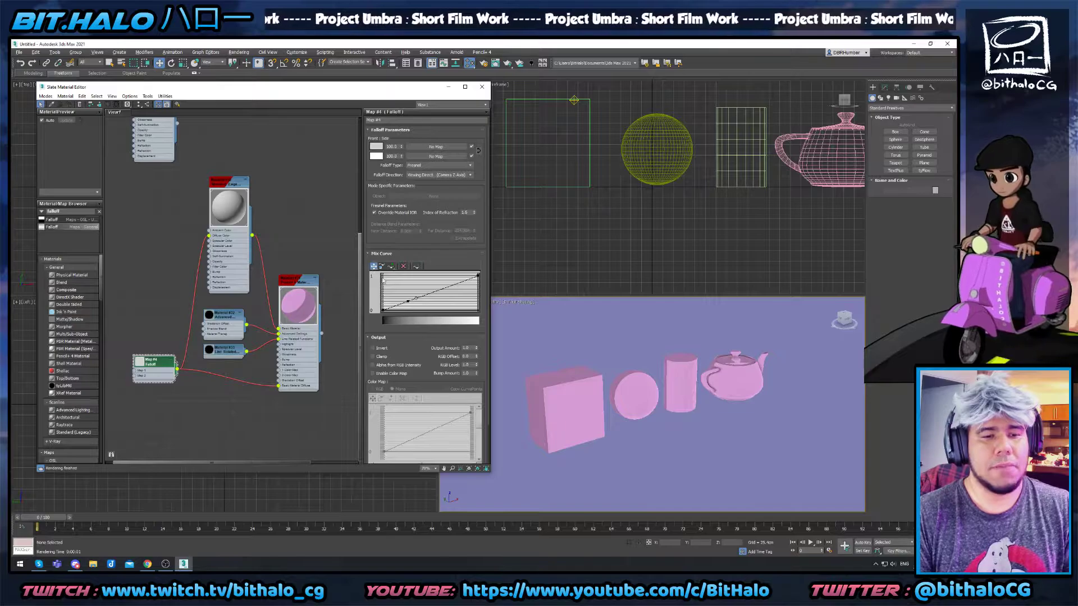
pyautogui.moveTo(415, 298)
pyautogui.mouseDown()
pyautogui.moveTo(415, 271)
pyautogui.moveTo(415, 319)
pyautogui.mouseUp()
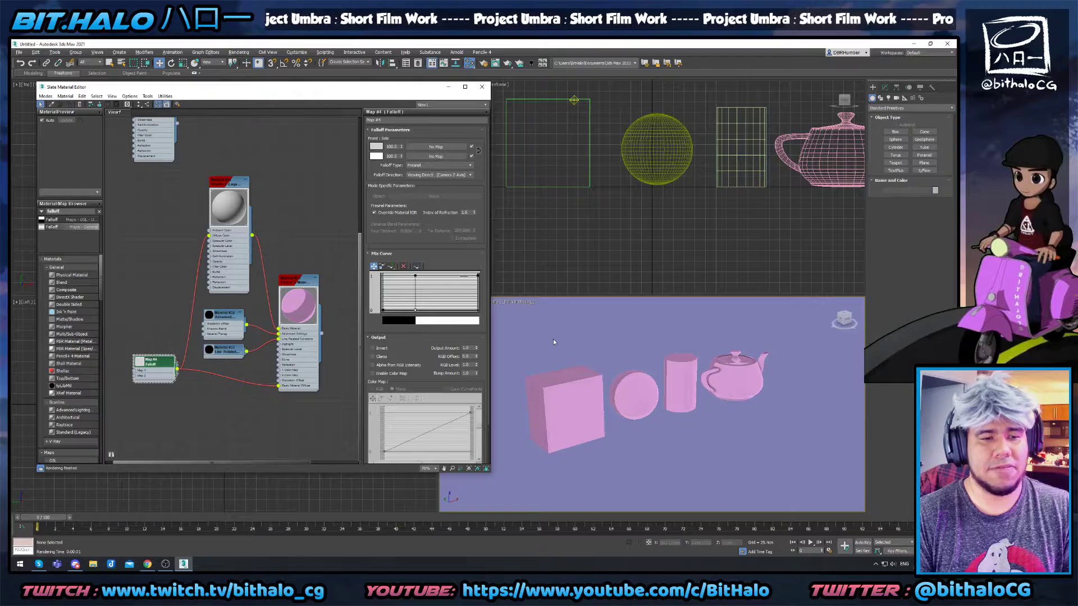
pyautogui.moveTo(415, 310); pyautogui.dragTo(401, 277)
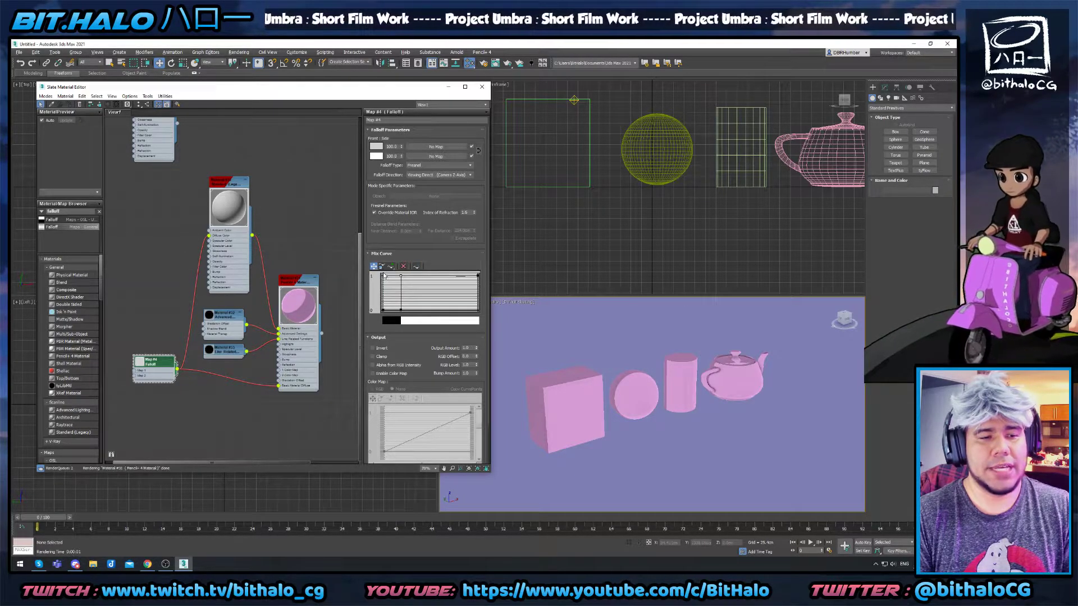
pyautogui.scroll(2, 301, 305)
pyautogui.scroll(3, 302, 305)
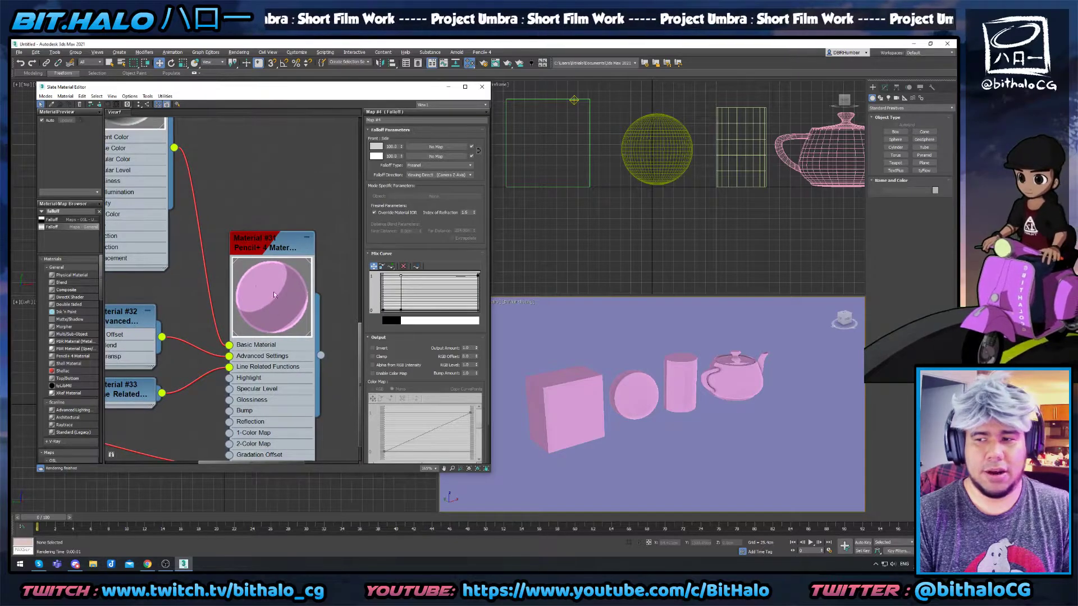
pyautogui.moveTo(400, 310)
pyautogui.mouseDown()
pyautogui.moveTo(392, 309)
pyautogui.moveTo(397, 279)
pyautogui.moveTo(424, 279)
pyautogui.moveTo(401, 310)
pyautogui.mouseUp()
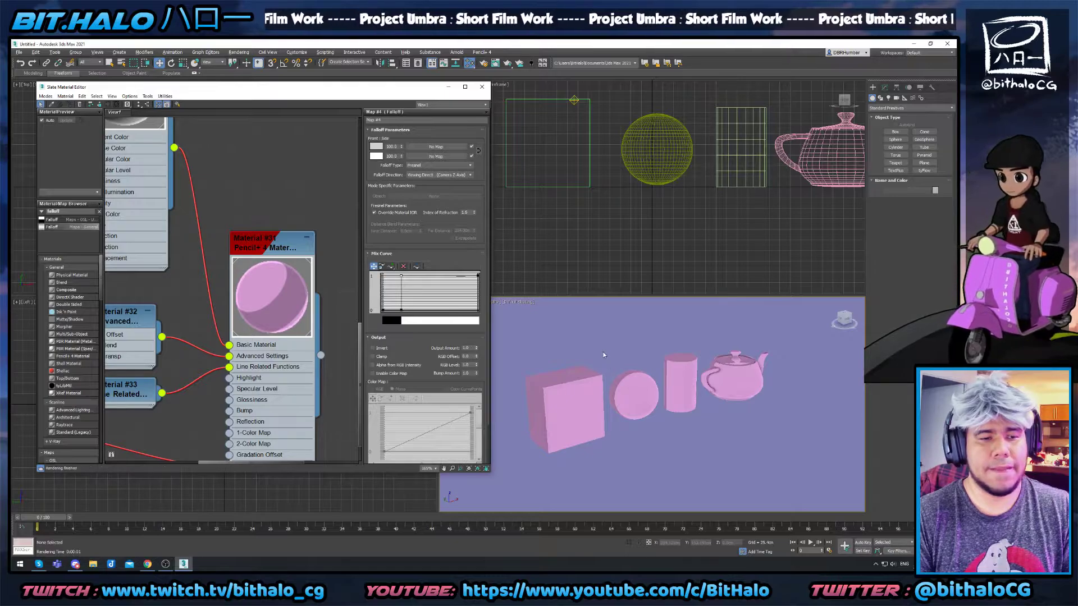
# Test-render the two-tone shading and pan the render to inspect the teapot.
pyautogui.hotkey('shift', 'q')
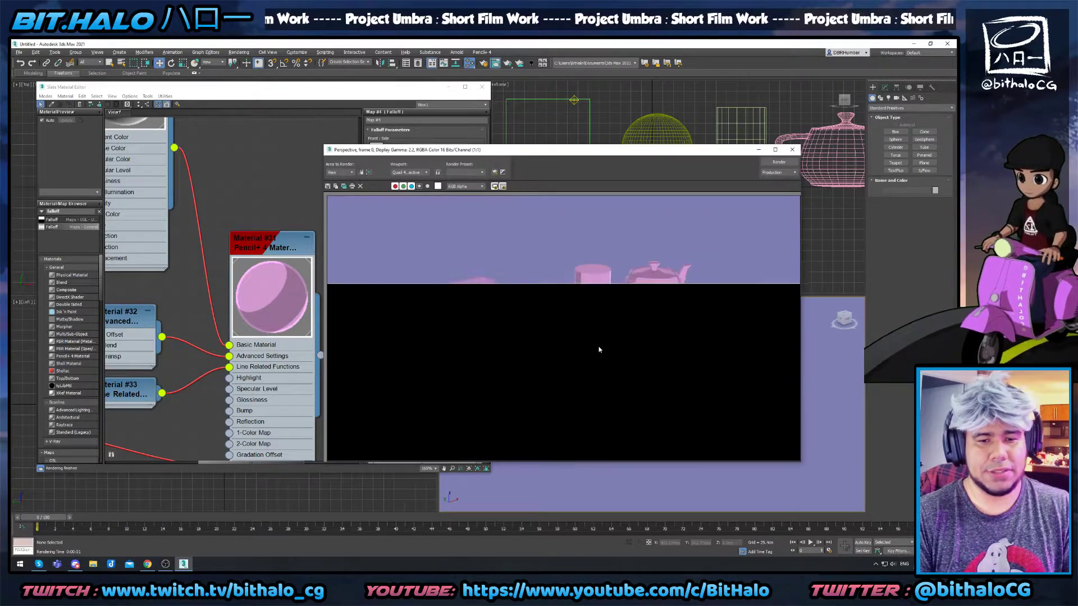
pyautogui.scroll(5, 558, 304)
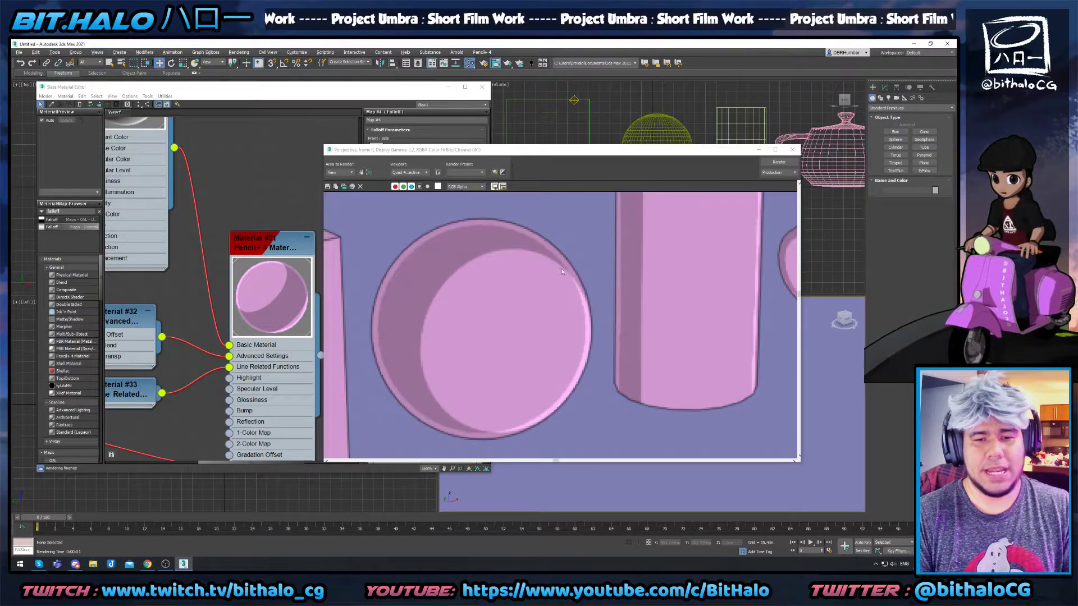
pyautogui.scroll(-3, 647, 288)
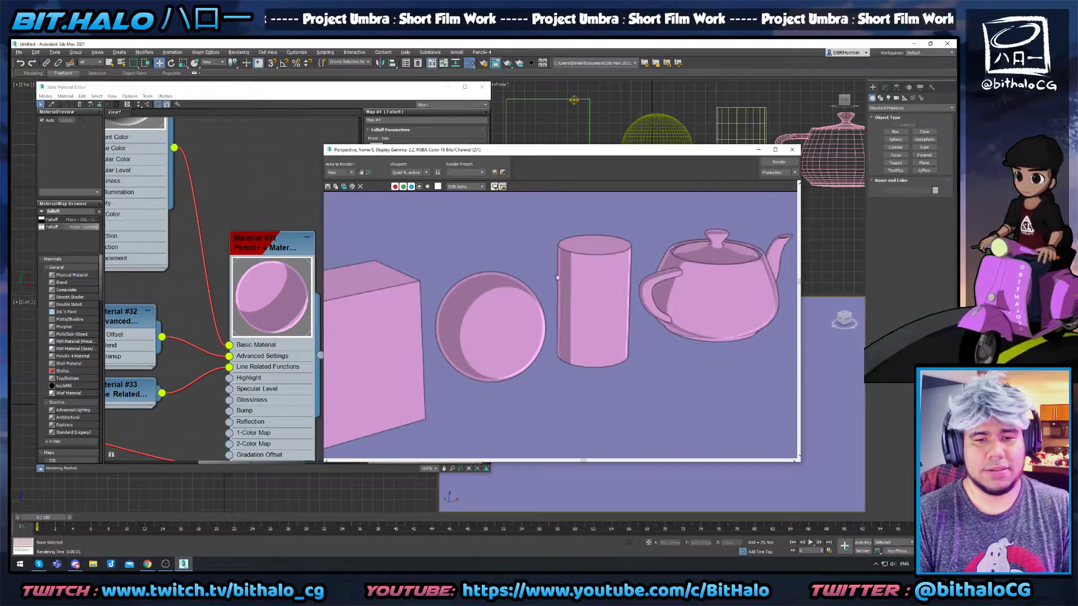
pyautogui.scroll(3, 755, 331)
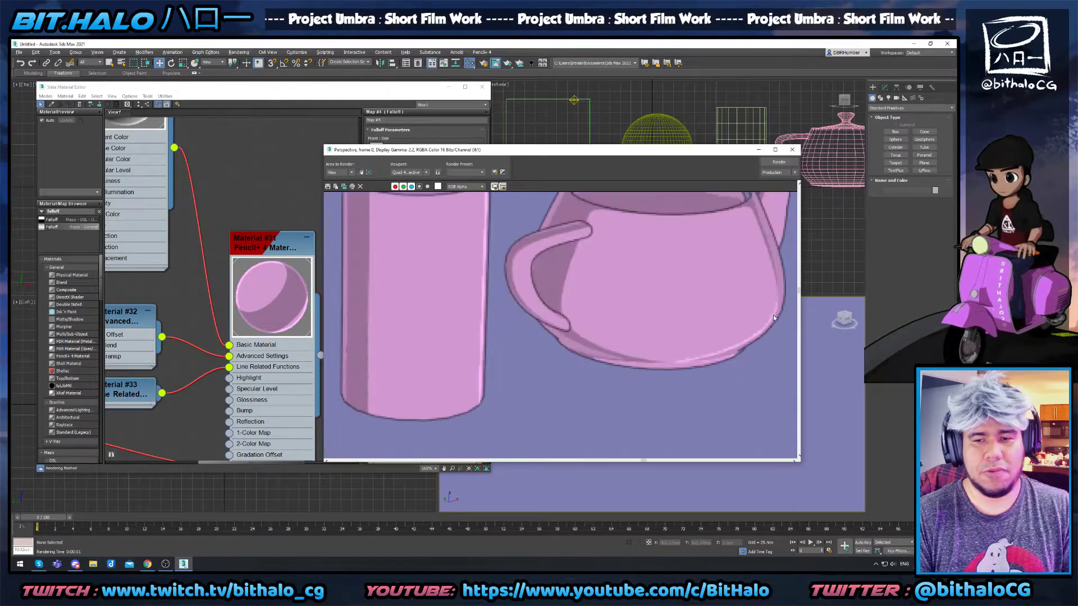
pyautogui.moveTo(741, 214); pyautogui.dragTo(657, 298, button='middle')
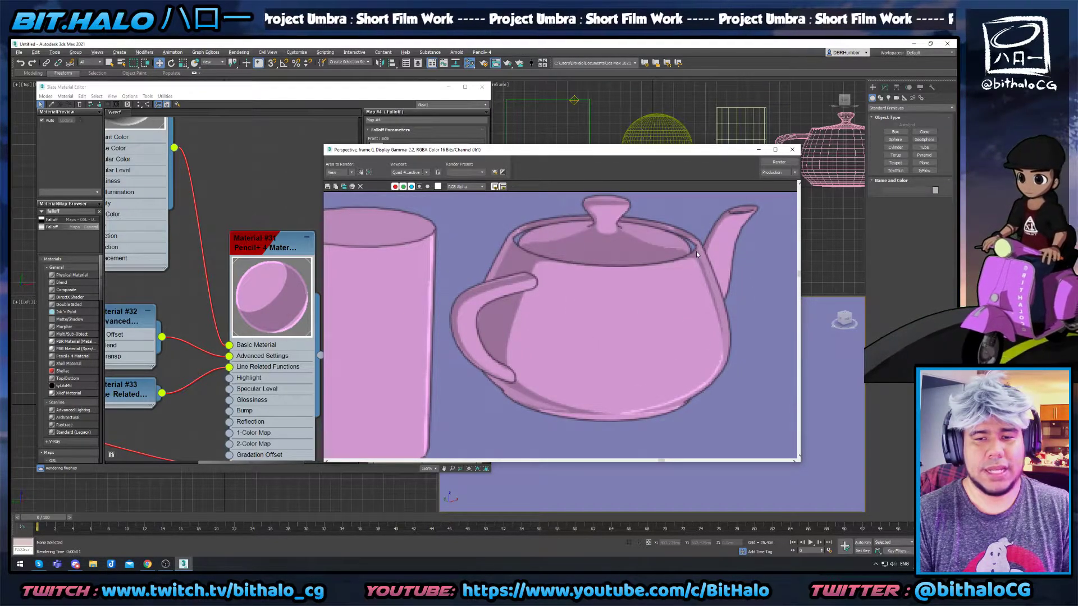
pyautogui.click(792, 149)
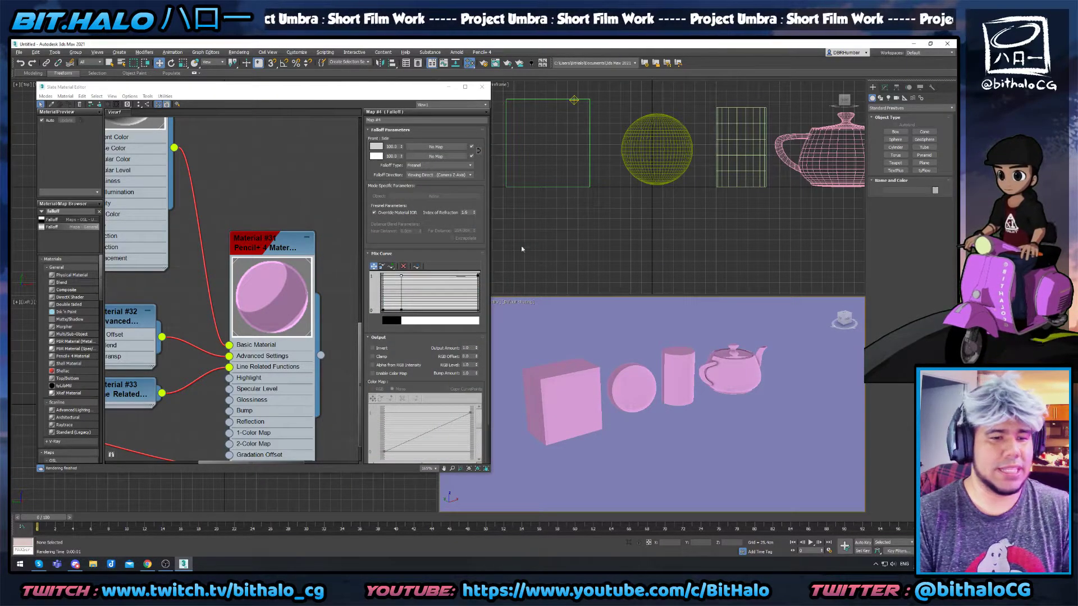
# Drag the top Mix Curve point right for a smoother ramp and re-render to compare.
pyautogui.moveTo(401, 275); pyautogui.dragTo(431, 276)
pyautogui.hotkey('shift', 'q')
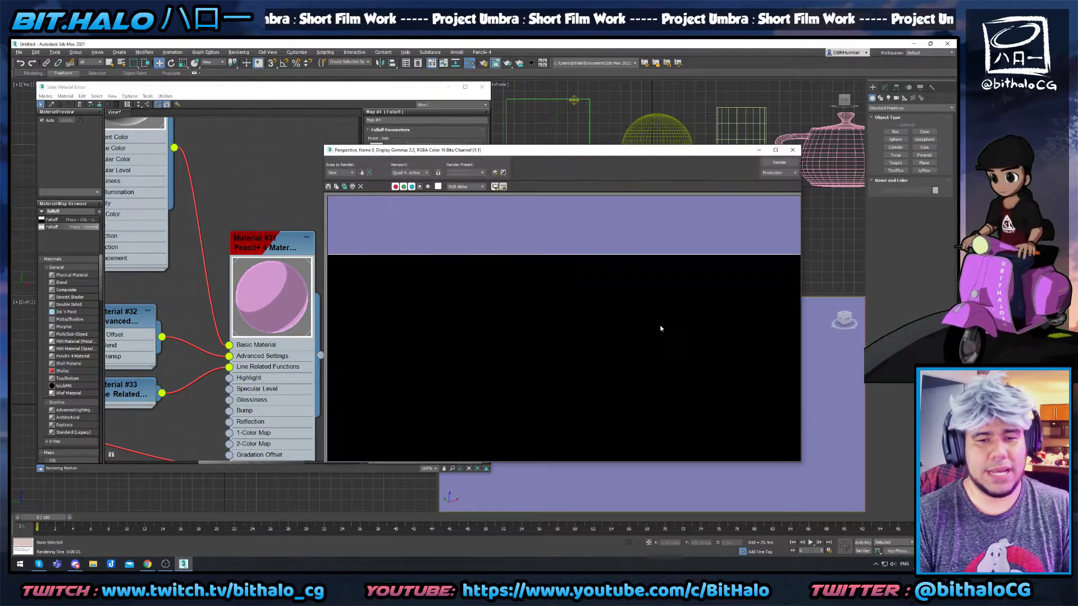
pyautogui.scroll(2, 574, 300)
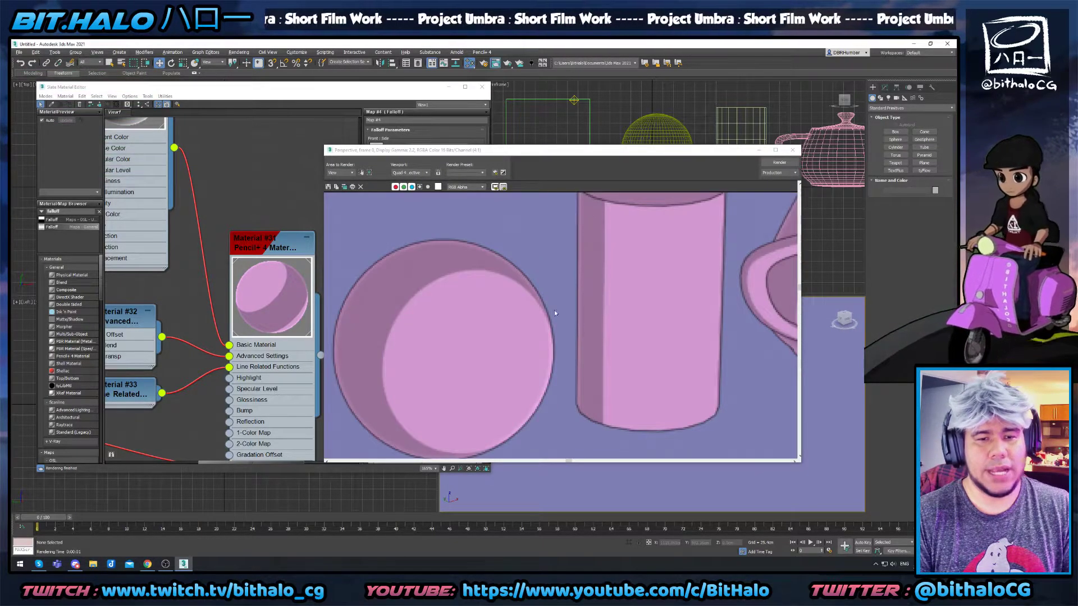
pyautogui.moveTo(369, 391); pyautogui.dragTo(554, 350, button='middle')
pyautogui.scroll(-2, 649, 332)
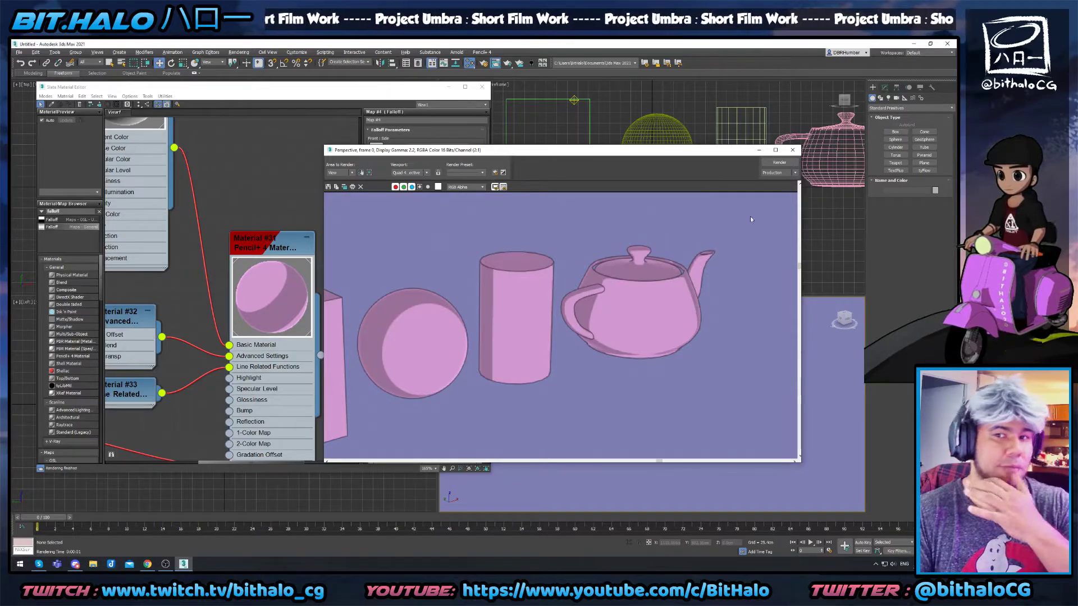
pyautogui.click(793, 150)
# Drag the top Mix Curve point back left to steepen the curve and test-render.
pyautogui.moveTo(431, 278); pyautogui.dragTo(402, 277)
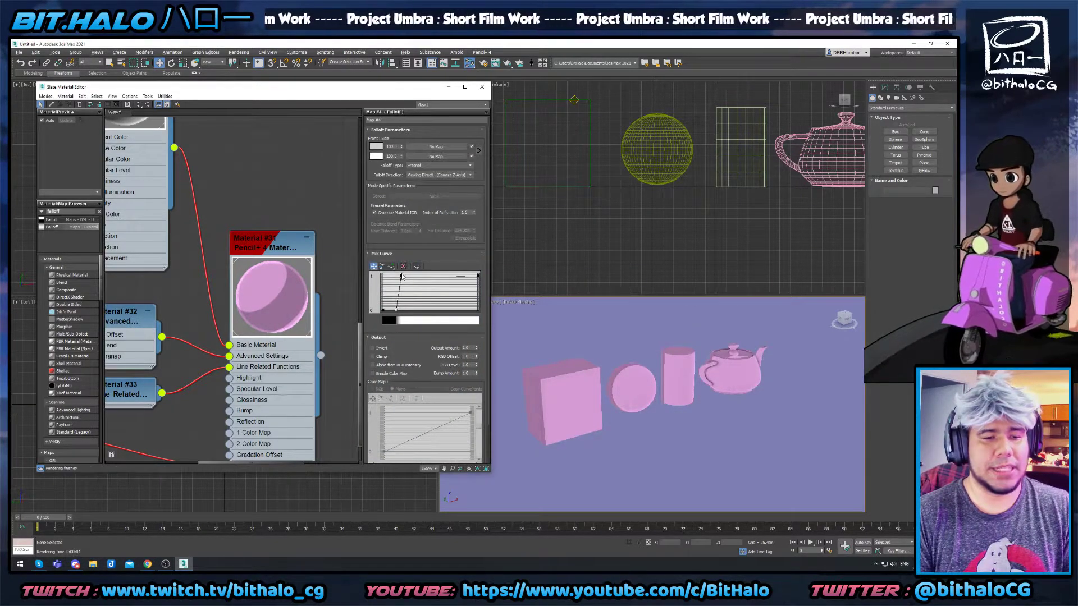
pyautogui.hotkey('shift', 'q')
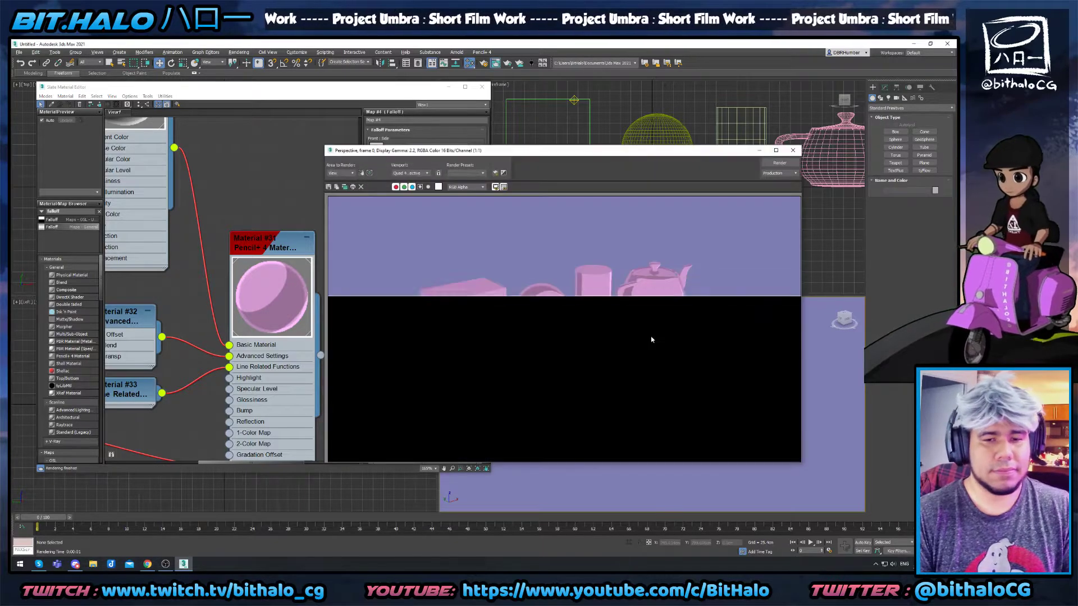
pyautogui.scroll(2, 615, 285)
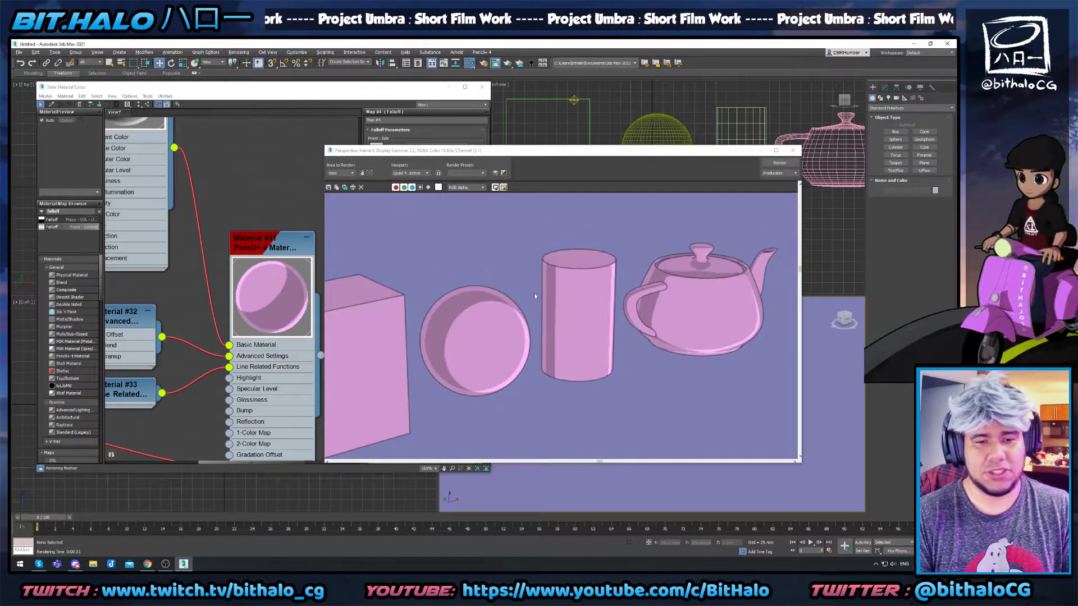
pyautogui.scroll(-2, 478, 348)
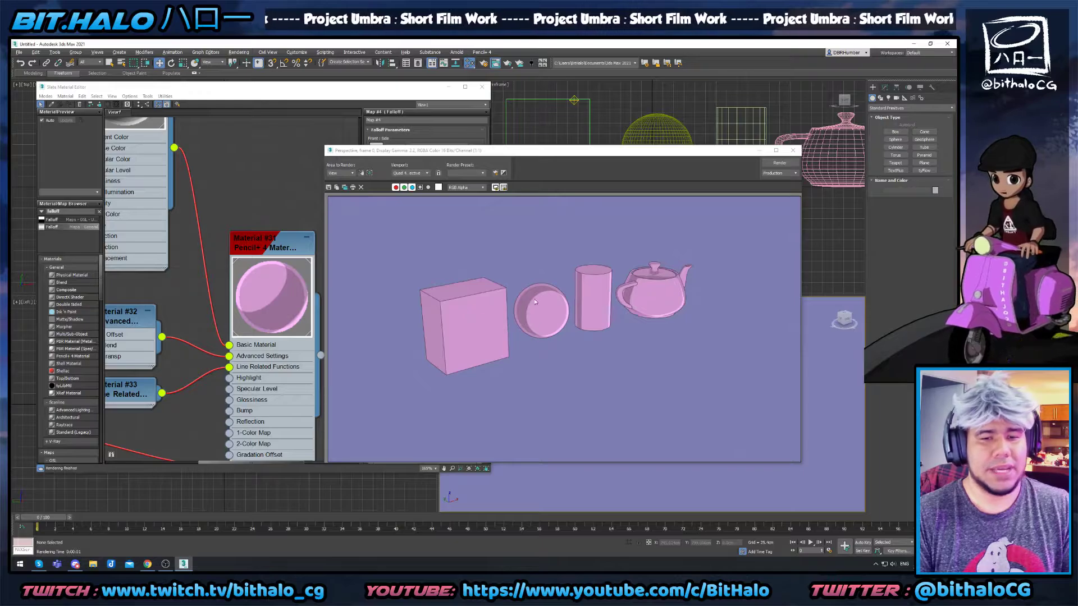
pyautogui.click(793, 150)
# Orbit the perspective view and re-render the toon shading from the new angle.
pyautogui.keyDown('alt'); pyautogui.moveTo(629, 387); pyautogui.dragTo(658, 391, button='middle'); pyautogui.keyUp('alt')
pyautogui.hotkey('shift', 'q')
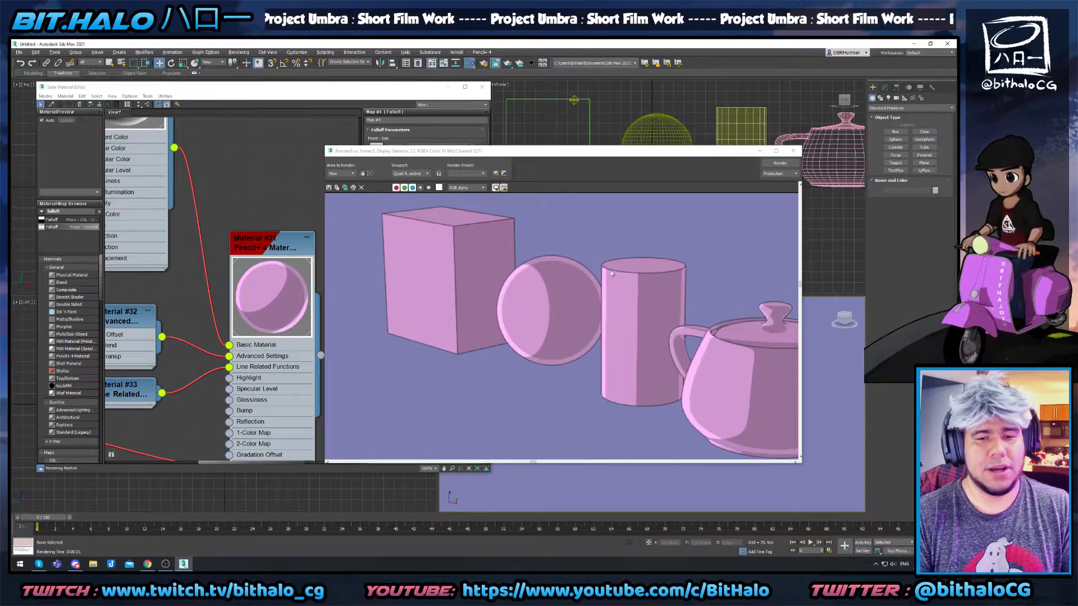
pyautogui.moveTo(613, 385); pyautogui.dragTo(628, 362, button='middle')
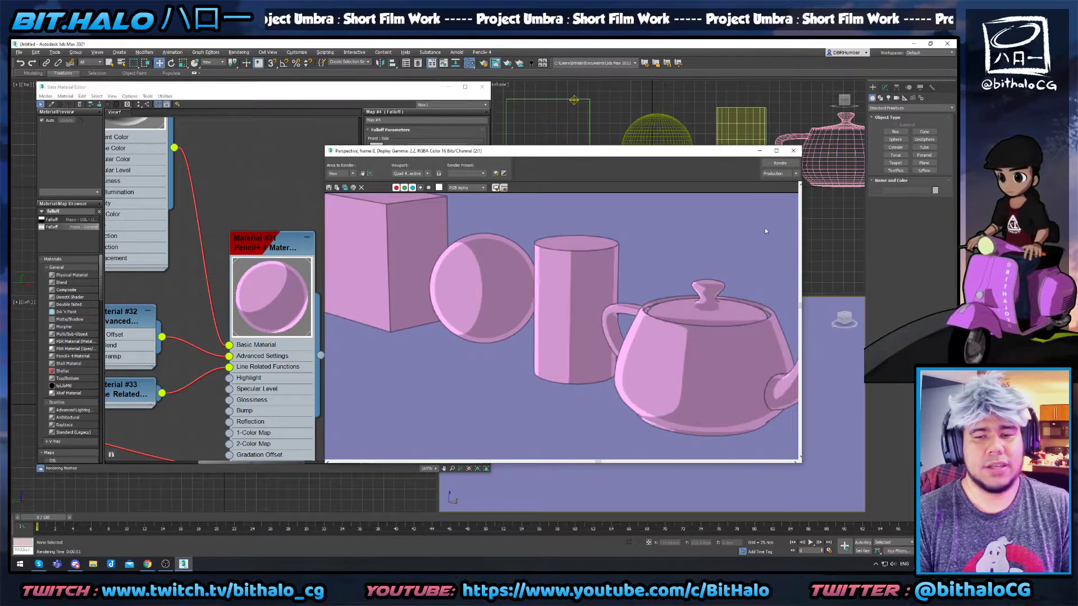
pyautogui.click(793, 150)
pyautogui.keyDown('alt'); pyautogui.moveTo(581, 332); pyautogui.dragTo(646, 348, button='middle'); pyautogui.keyUp('alt')
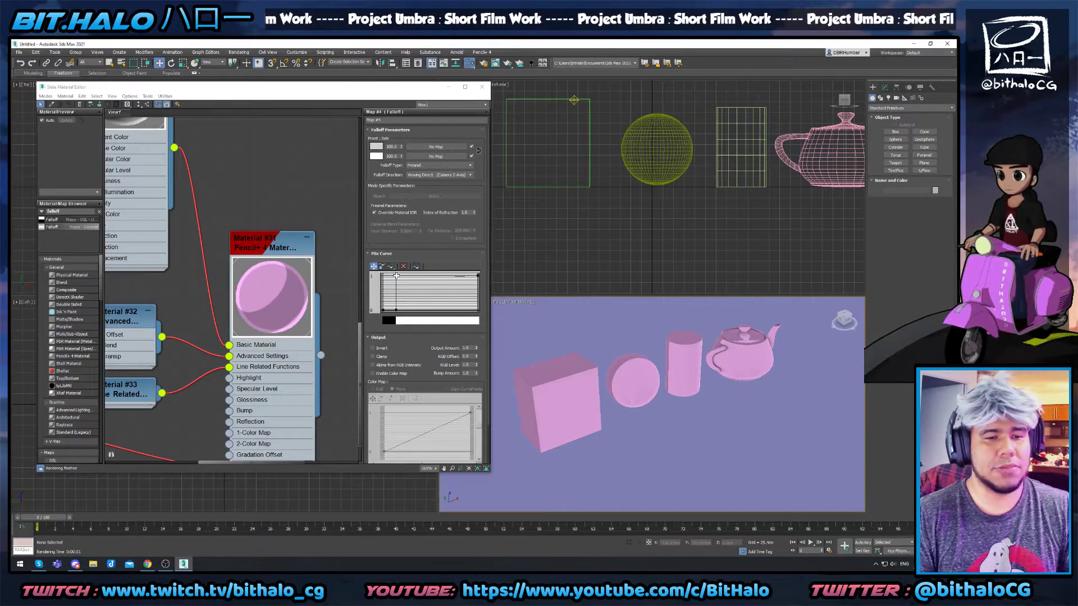
# Pull a Mix Curve point down into a kinked diagonal rise and render all four objects.
pyautogui.moveTo(396, 274); pyautogui.dragTo(396, 309)
pyautogui.hotkey('shift', 'q')
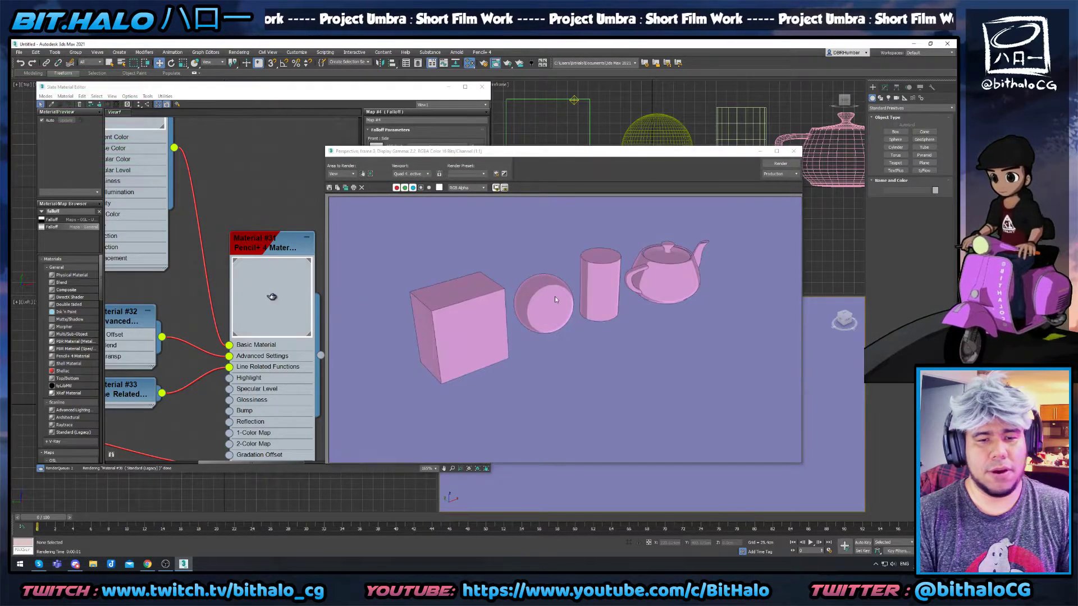
pyautogui.scroll(2, 566, 328)
pyautogui.scroll(-2, 649, 303)
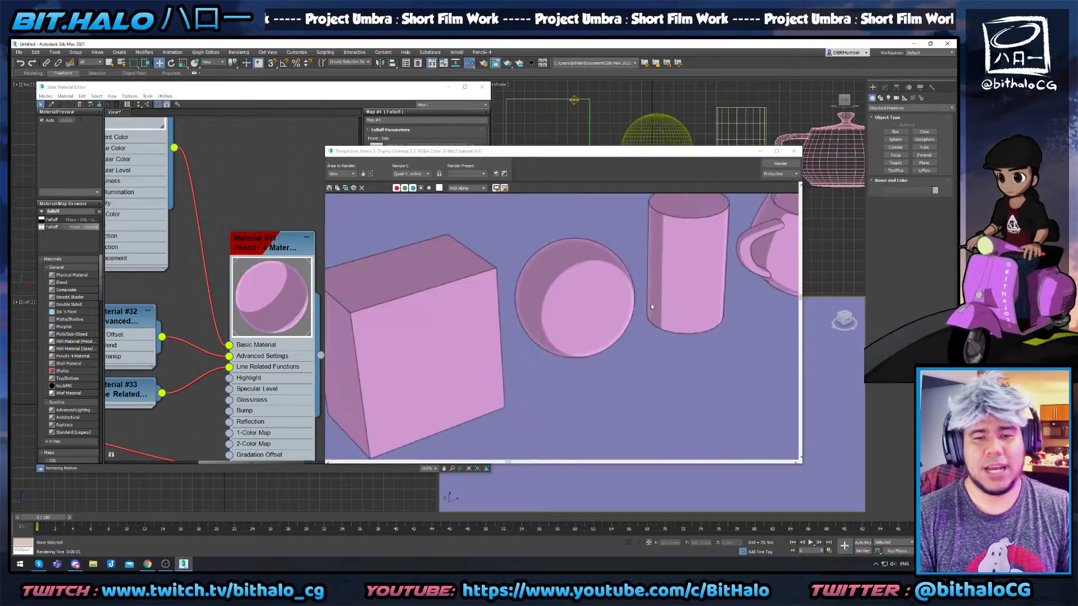
pyautogui.moveTo(691, 303); pyautogui.dragTo(642, 315, button='middle')
pyautogui.scroll(-1, 646, 314)
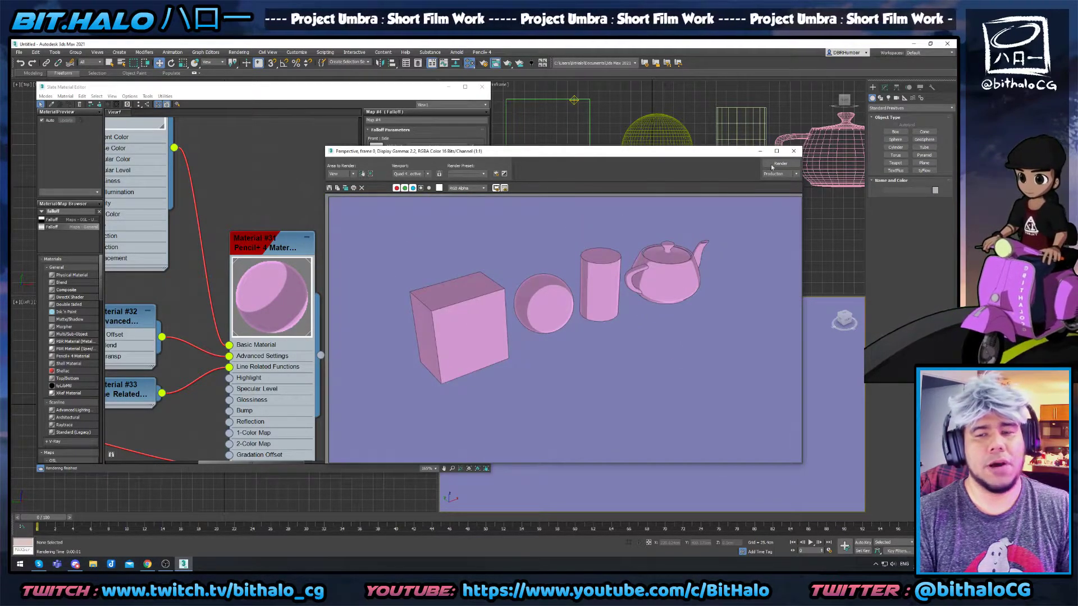
pyautogui.click(794, 151)
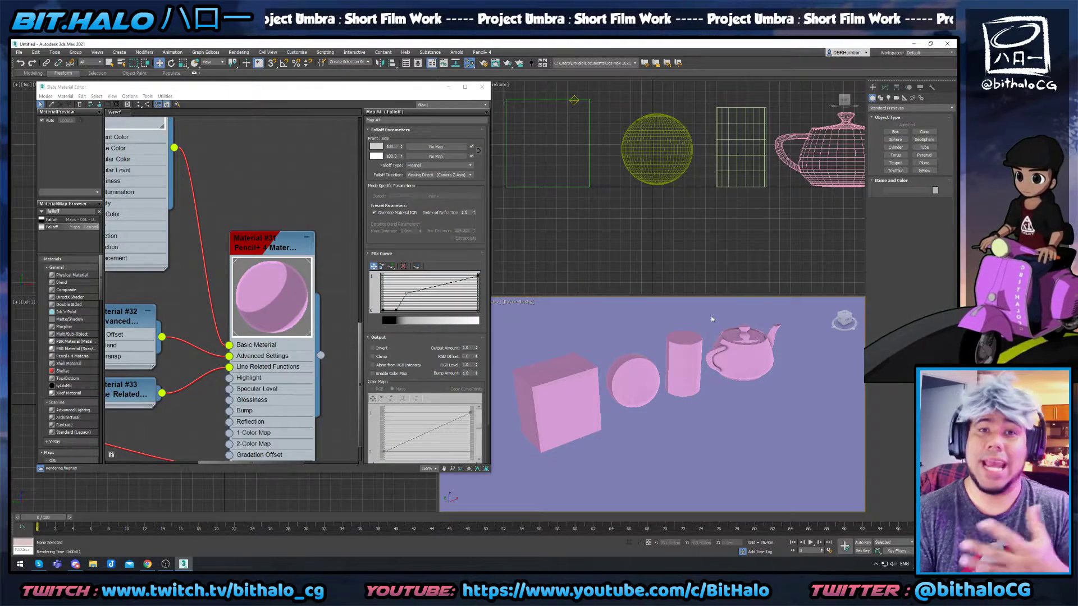
# Make room beside the Falloff node and add a Checker map found by searching 'checker'.
pyautogui.scroll(-6, 129, 343)
pyautogui.moveTo(130, 344); pyautogui.dragTo(149, 348)
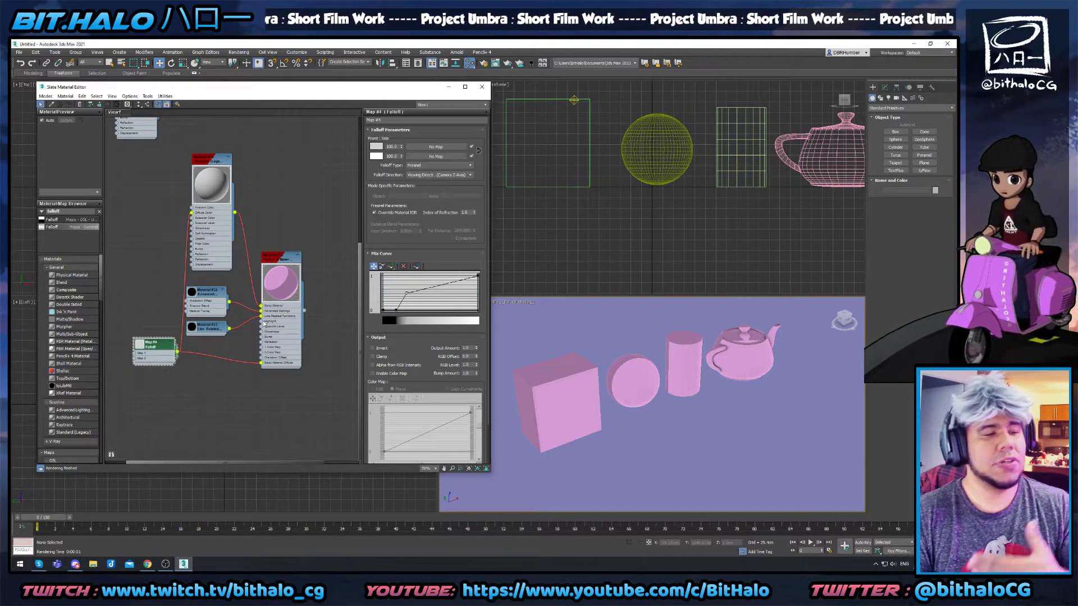
pyautogui.moveTo(189, 340); pyautogui.dragTo(260, 328, button='middle')
pyautogui.write('check')
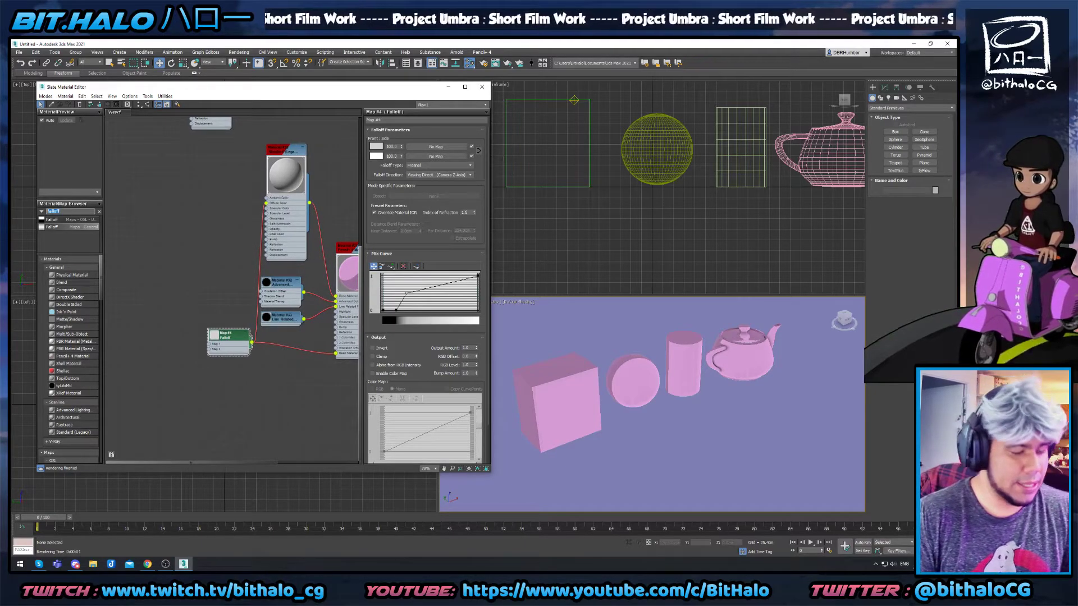
pyautogui.write('er')
pyautogui.moveTo(54, 227)
pyautogui.mouseDown()
pyautogui.moveTo(225, 282)
pyautogui.moveTo(161, 317)
pyautogui.moveTo(207, 347)
pyautogui.mouseUp()
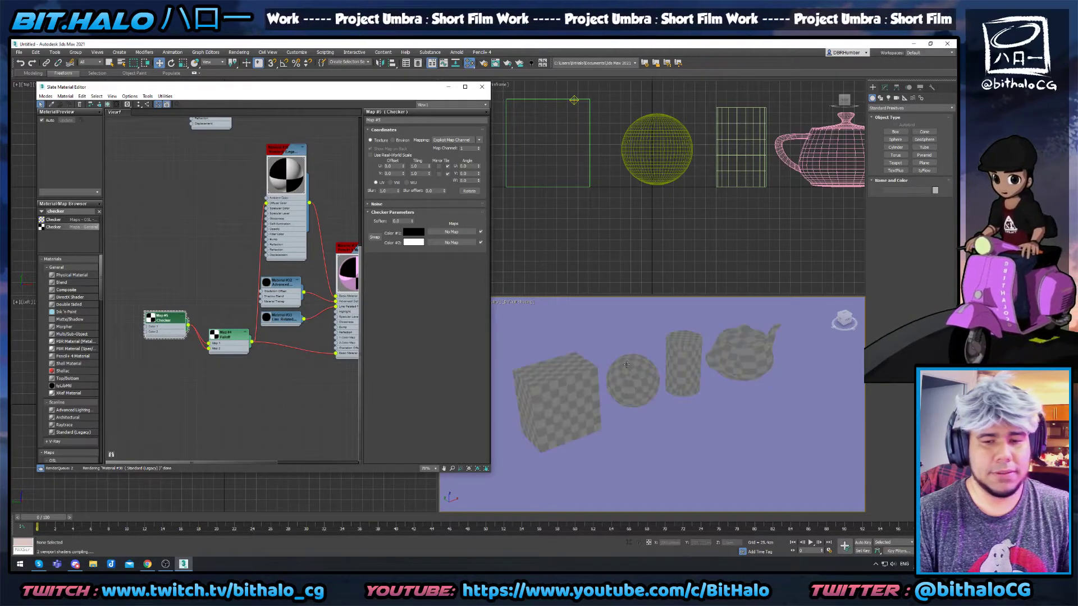
# Test-render the black and pink checkered objects and inspect the result.
pyautogui.moveTo(635, 353); pyautogui.dragTo(639, 352, button='middle')
pyautogui.scroll(3, 639, 352)
pyautogui.hotkey('shift', 'q')
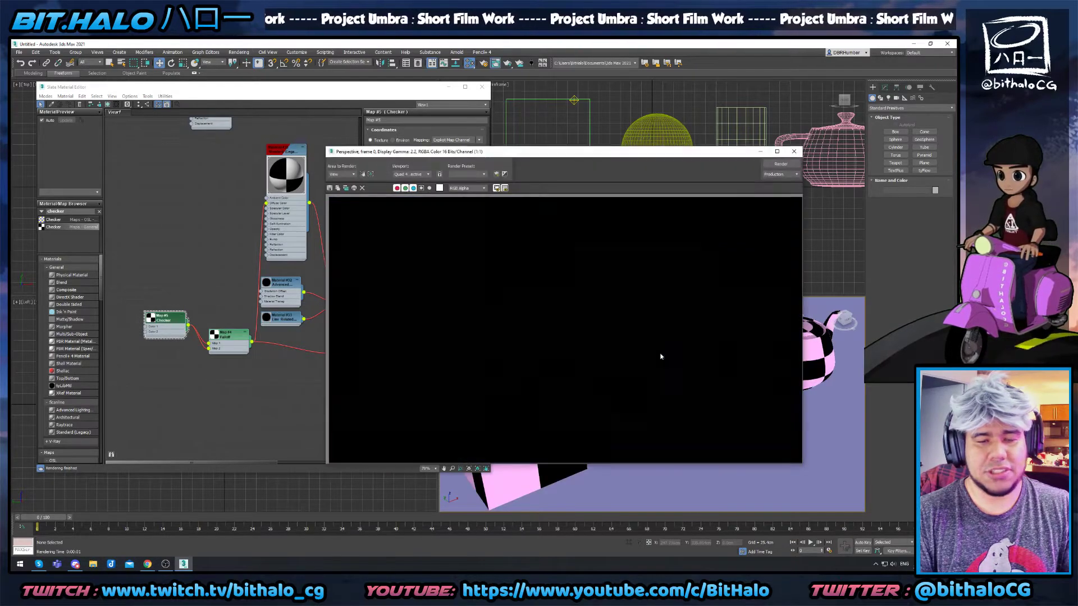
pyautogui.scroll(5, 583, 303)
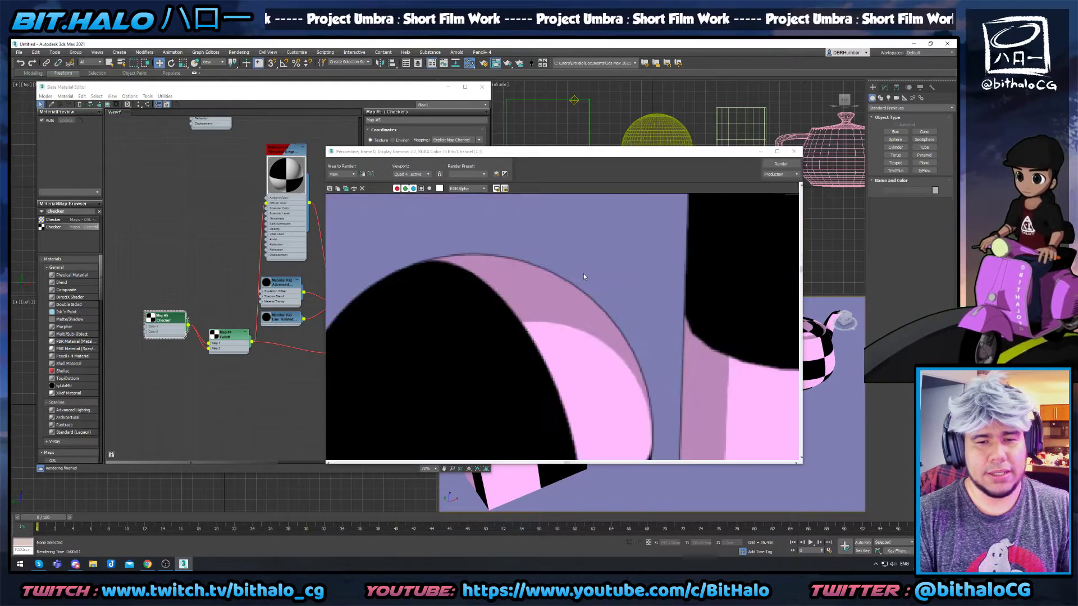
pyautogui.scroll(-3, 584, 274)
pyautogui.click(793, 152)
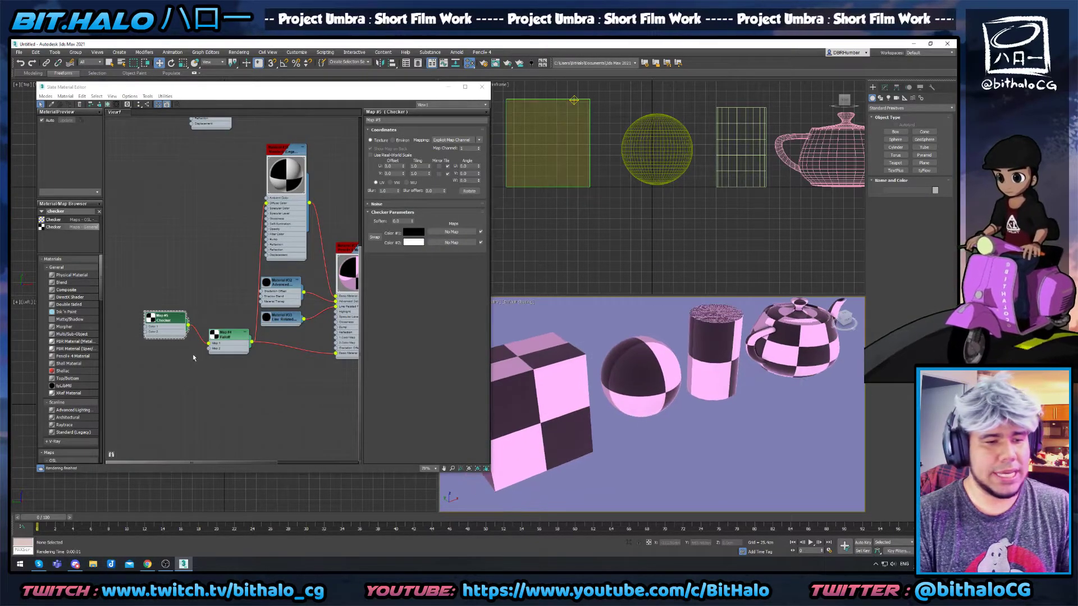
# Re-render the scene and display the Pencil+ 4 Material #31 parameters.
pyautogui.moveTo(207, 352); pyautogui.dragTo(188, 350, button='middle')
pyautogui.hotkey('shift', 'q')
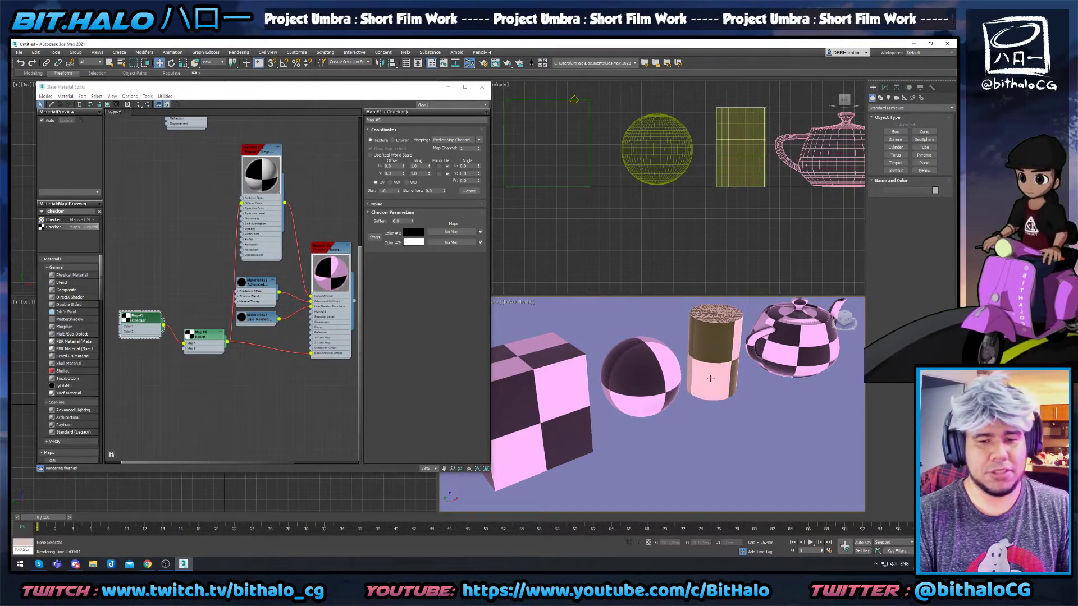
pyautogui.scroll(2, 595, 289)
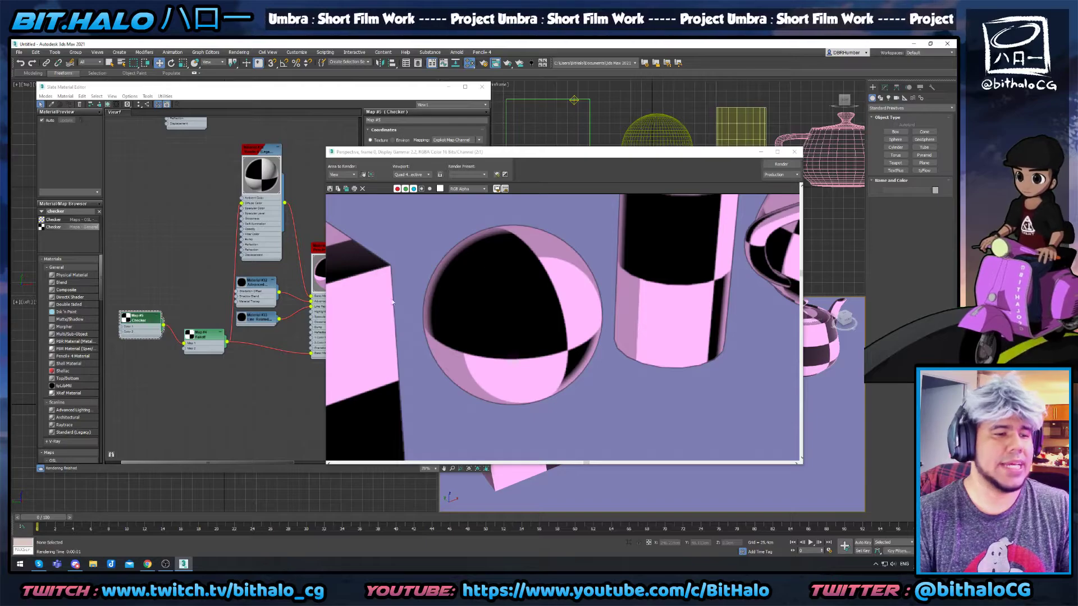
pyautogui.click(795, 152)
pyautogui.doubleClick(332, 247)
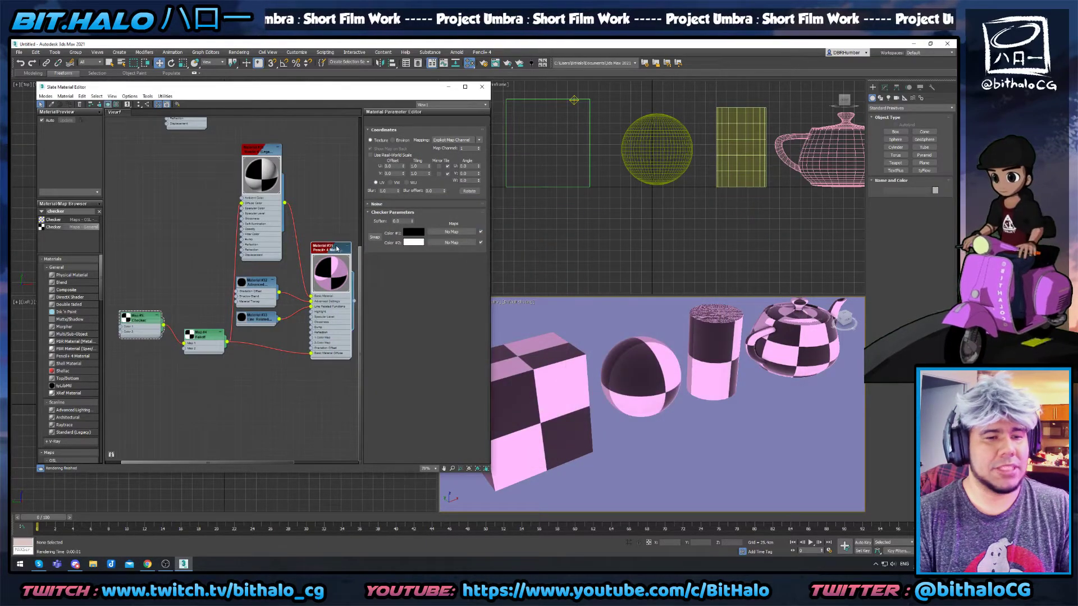
pyautogui.scroll(-3, 437, 360)
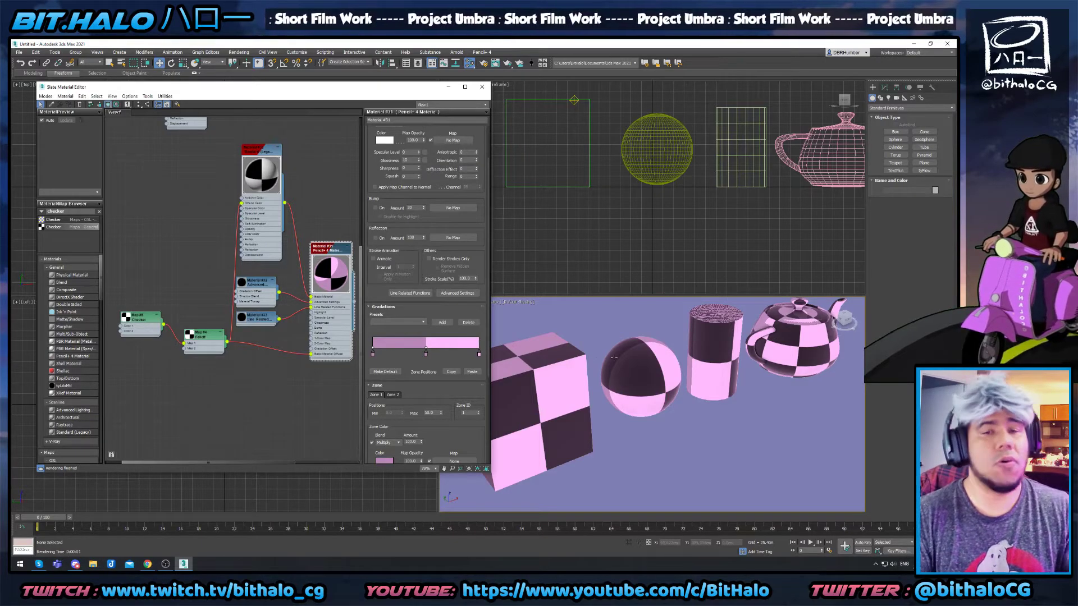
# Drag the Falloff Mix Curve point up-left so the curve rises almost vertically.
pyautogui.click(648, 348)
pyautogui.click(715, 358)
pyautogui.keyDown('alt'); pyautogui.moveTo(668, 379); pyautogui.dragTo(595, 383, button='middle'); pyautogui.keyUp('alt')
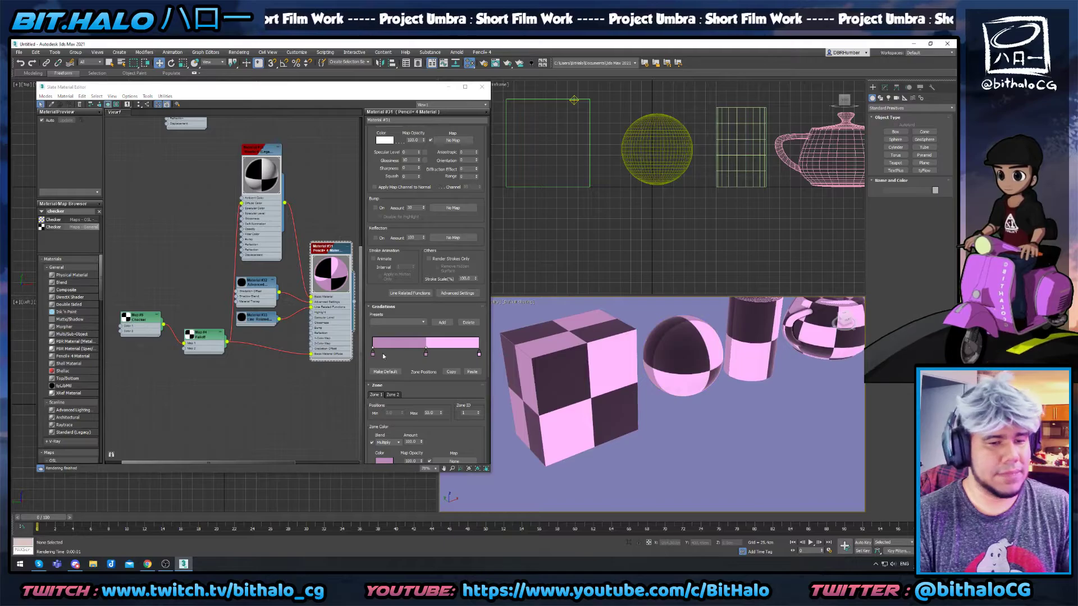
pyautogui.doubleClick(198, 335)
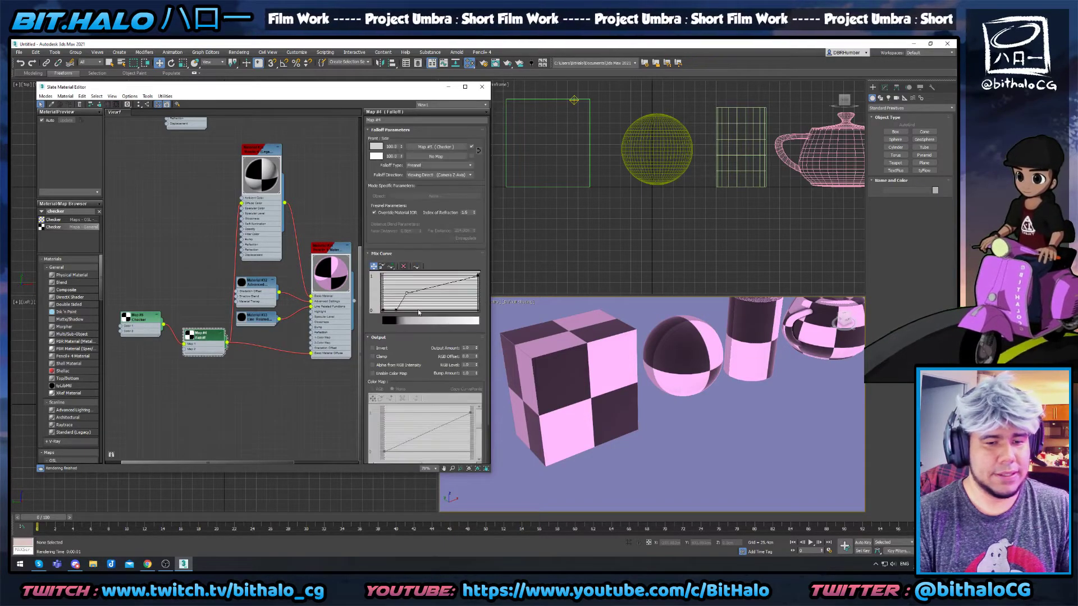
pyautogui.moveTo(412, 297); pyautogui.dragTo(396, 275)
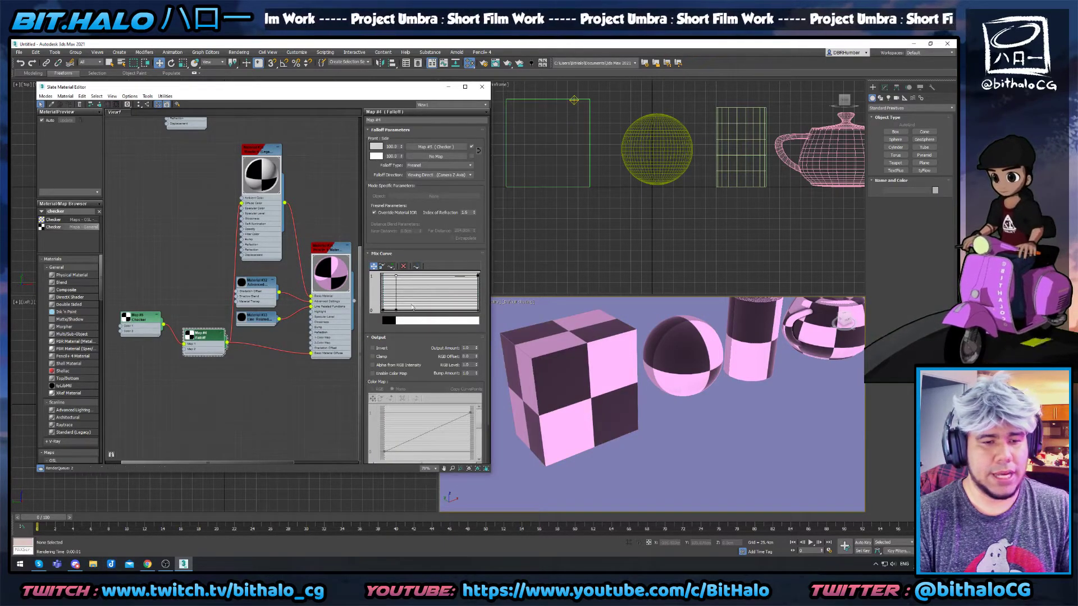
# Test-render the checkered objects and review the sphere in the render.
pyautogui.hotkey('shift', 'q')
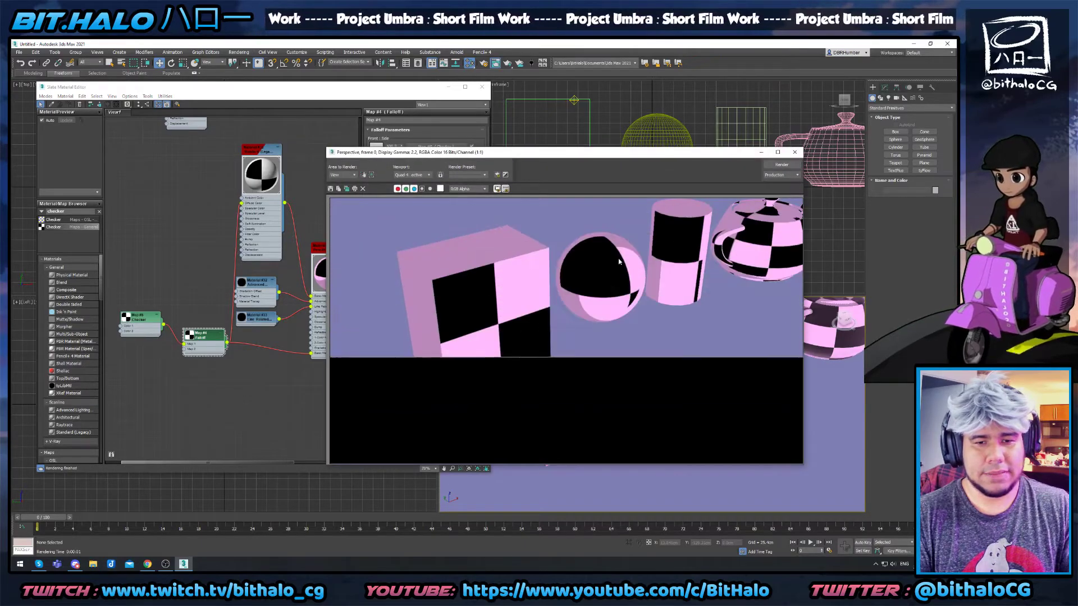
pyautogui.scroll(3, 581, 252)
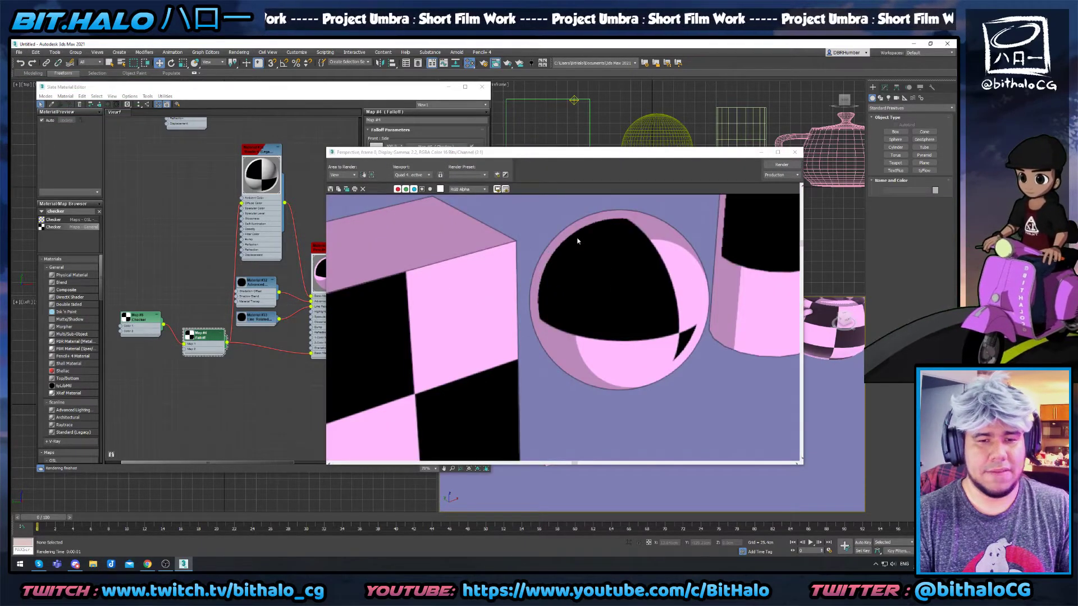
pyautogui.scroll(2, 562, 242)
pyautogui.scroll(-2, 689, 288)
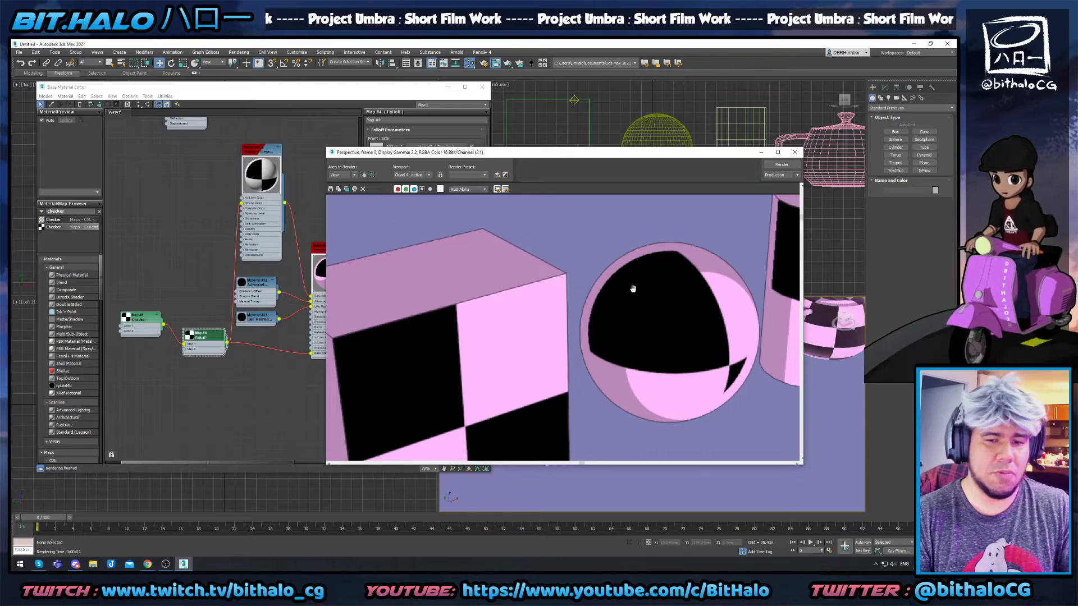
pyautogui.moveTo(645, 293); pyautogui.dragTo(605, 311, button='middle')
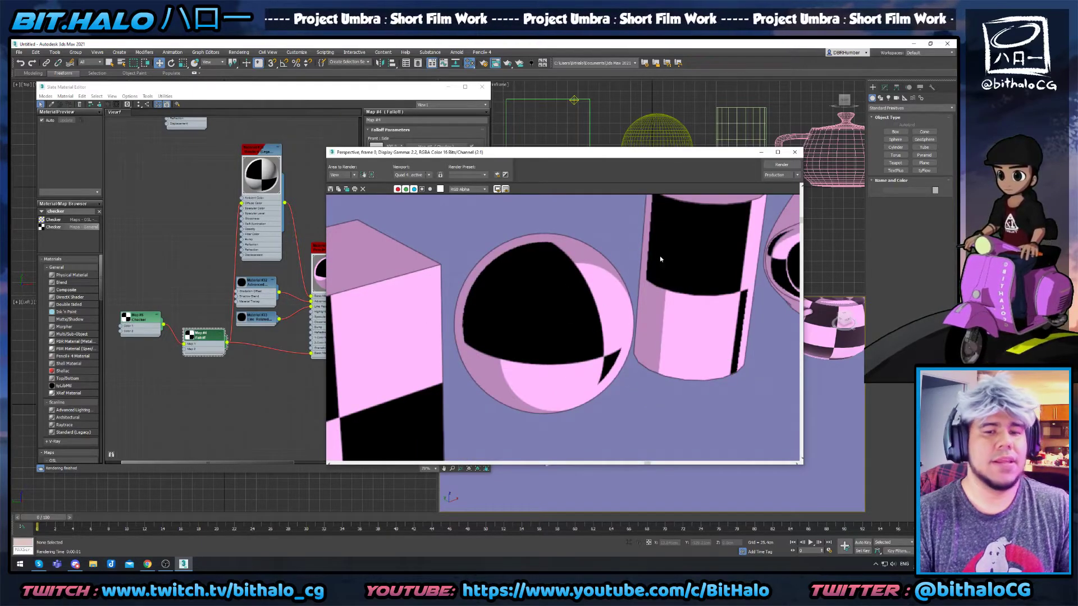
pyautogui.click(794, 151)
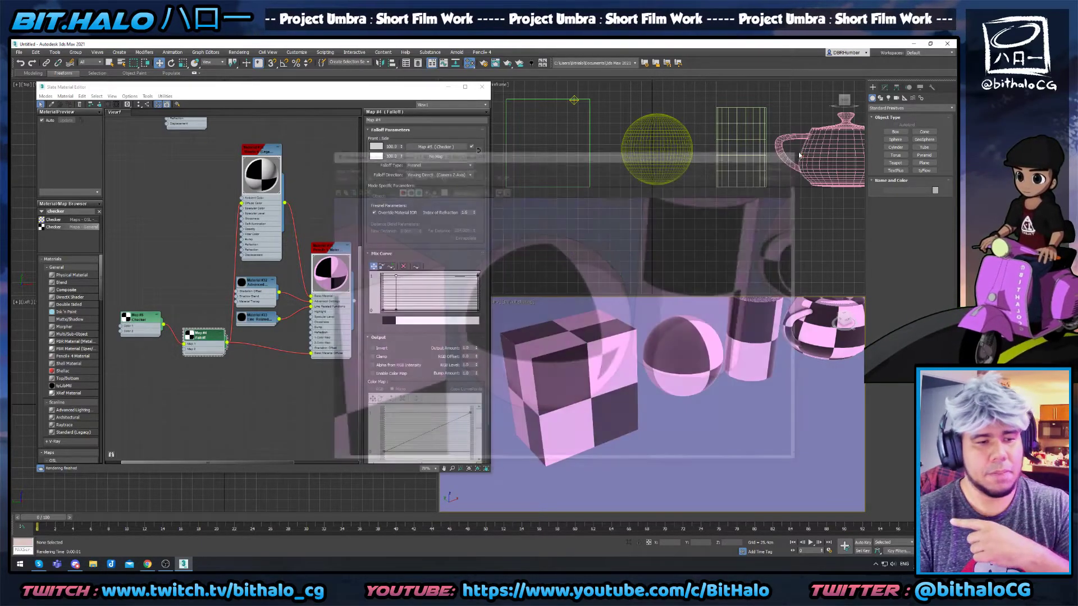
# Run another test render of the checkered objects, then close it.
pyautogui.click(167, 331)
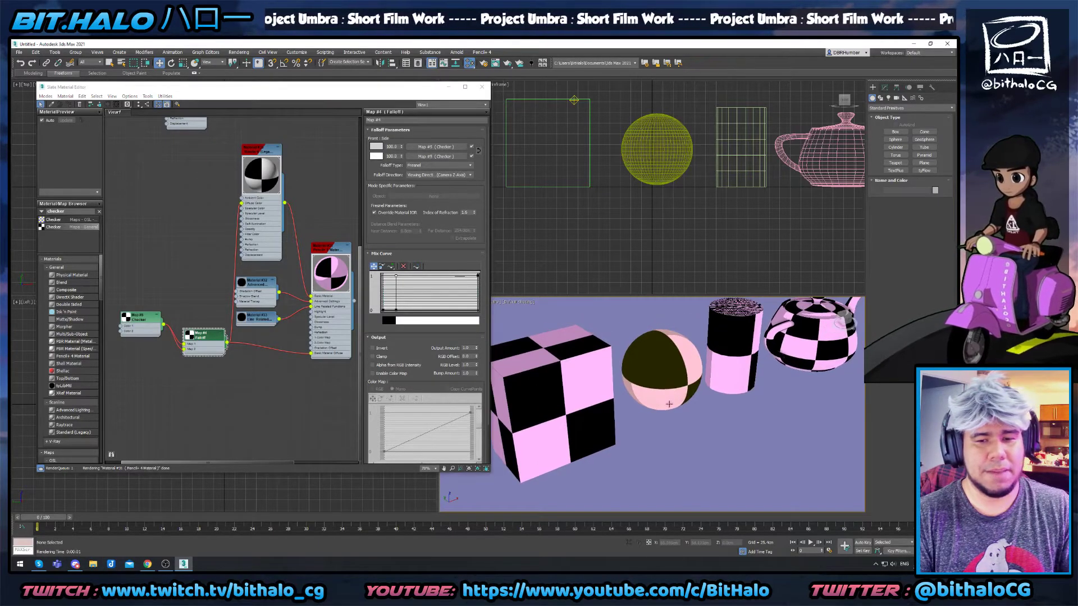
pyautogui.moveTo(701, 413); pyautogui.dragTo(682, 426, button='middle')
pyautogui.hotkey('shift', 'q')
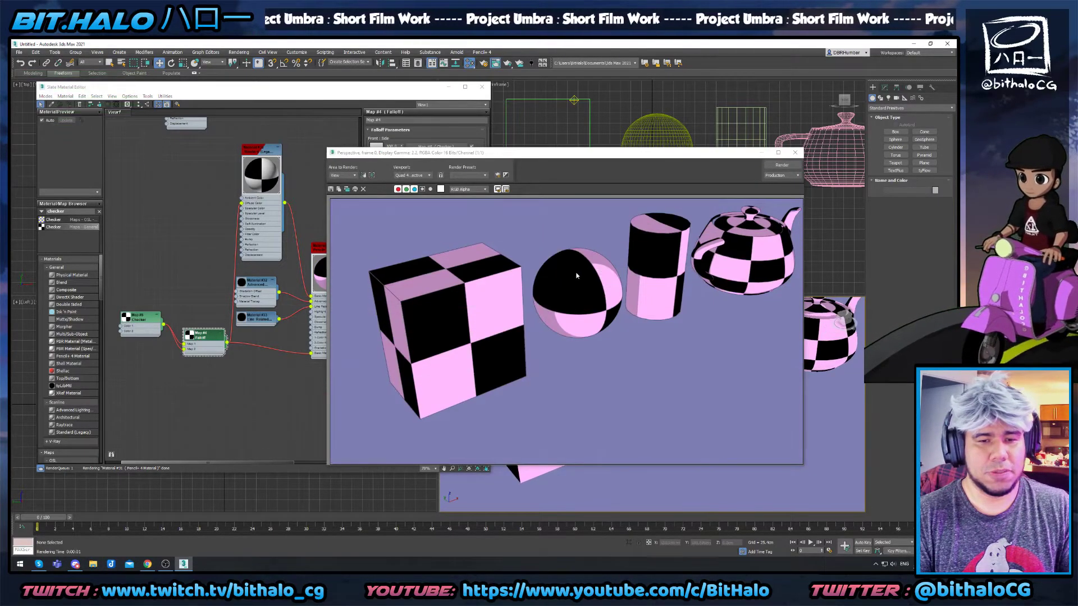
pyautogui.hotkey('ctrl', 'z')
pyautogui.click(795, 152)
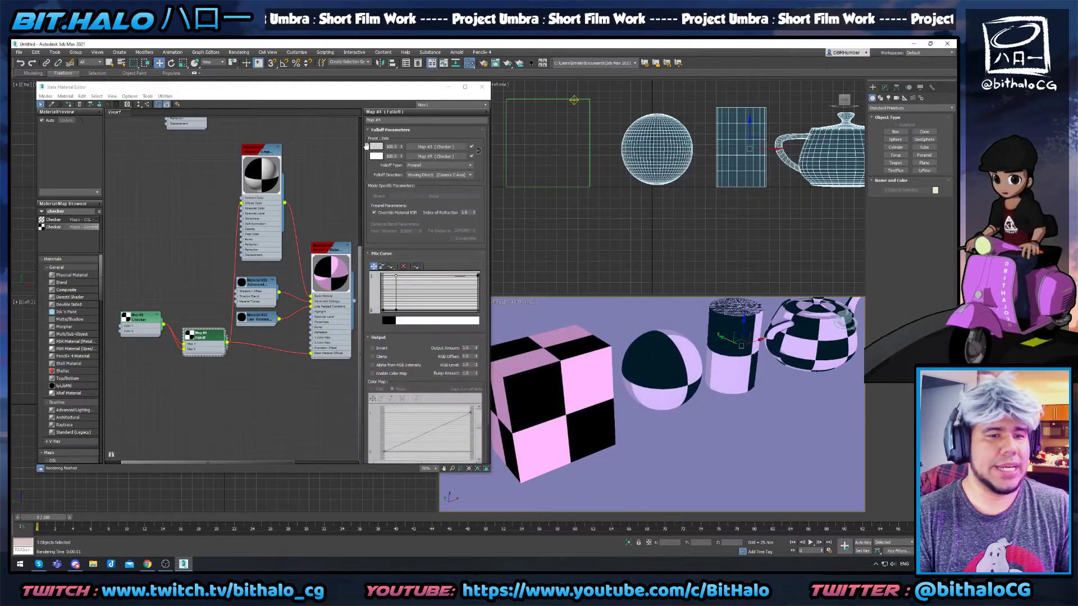
# Set the second Falloff colour's strength to 50 and deselect all objects.
pyautogui.doubleClick(393, 157)
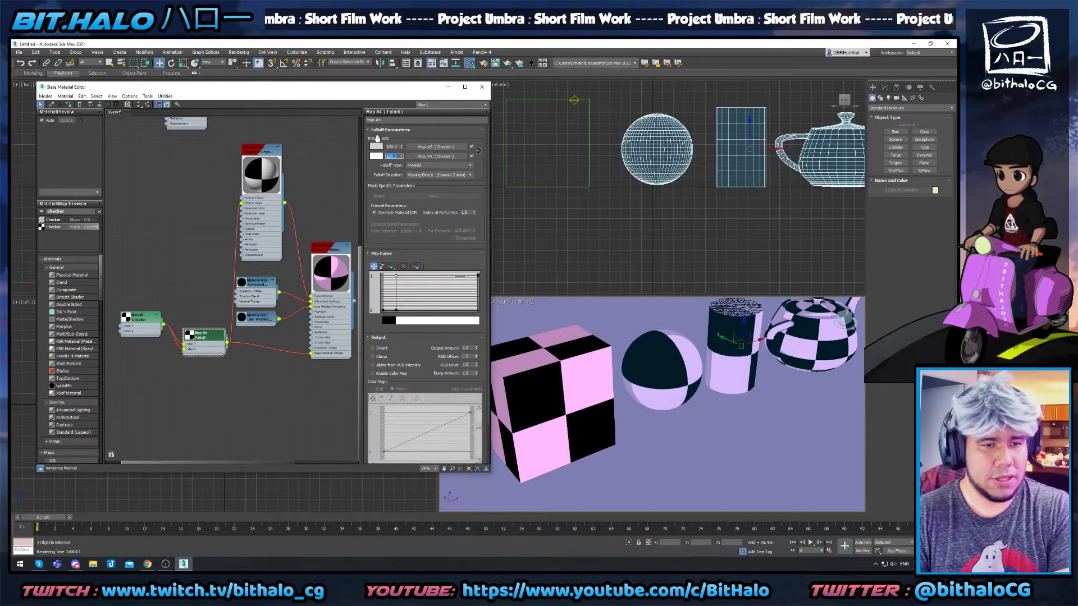
pyautogui.write('50')
pyautogui.press('Return')
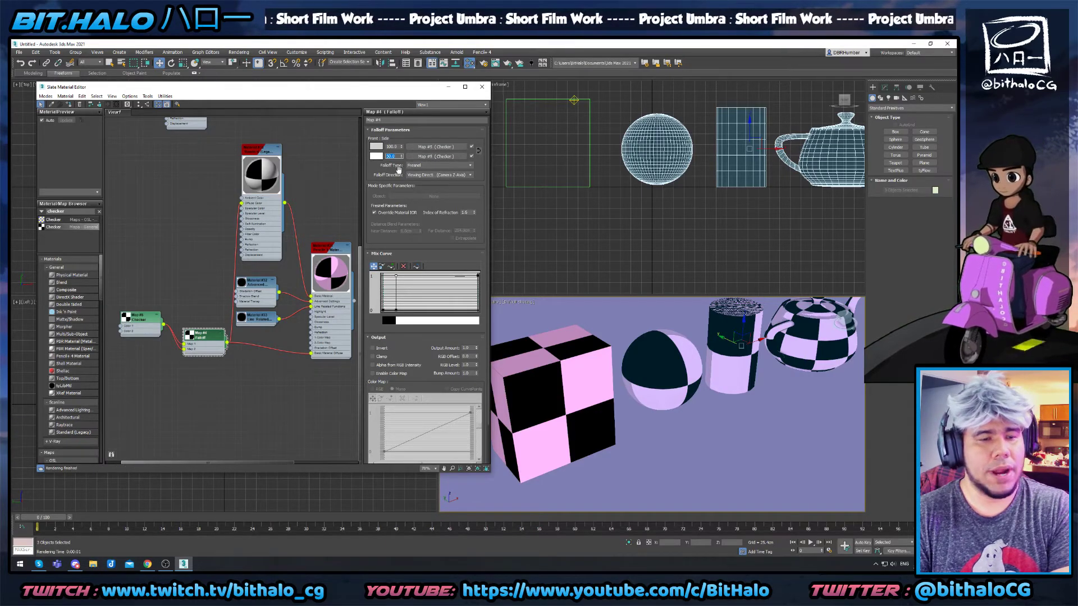
pyautogui.click(705, 400)
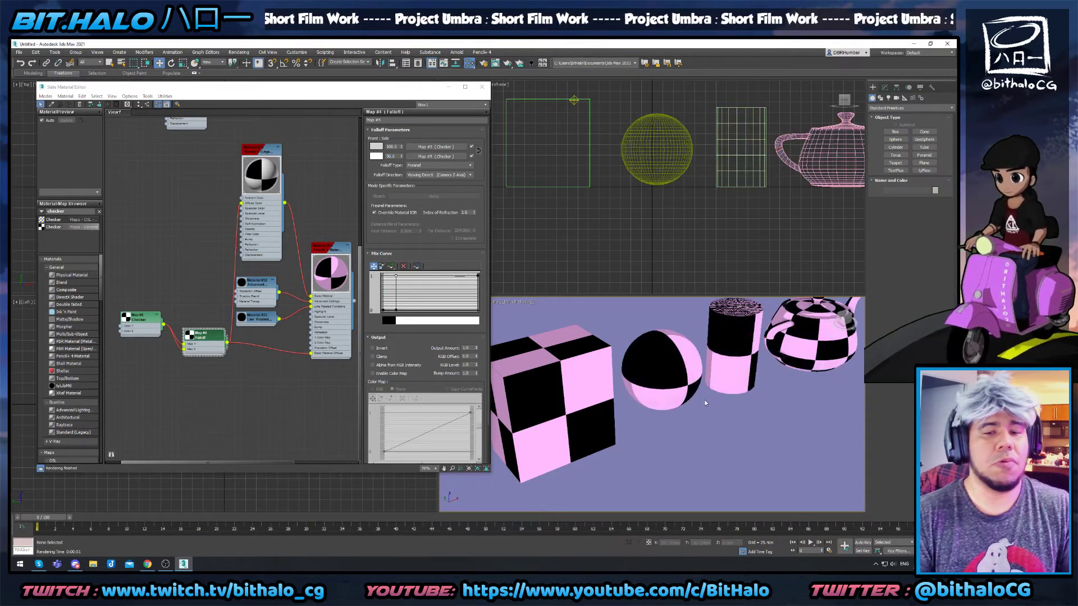
pyautogui.hotkey('shift', 'q')
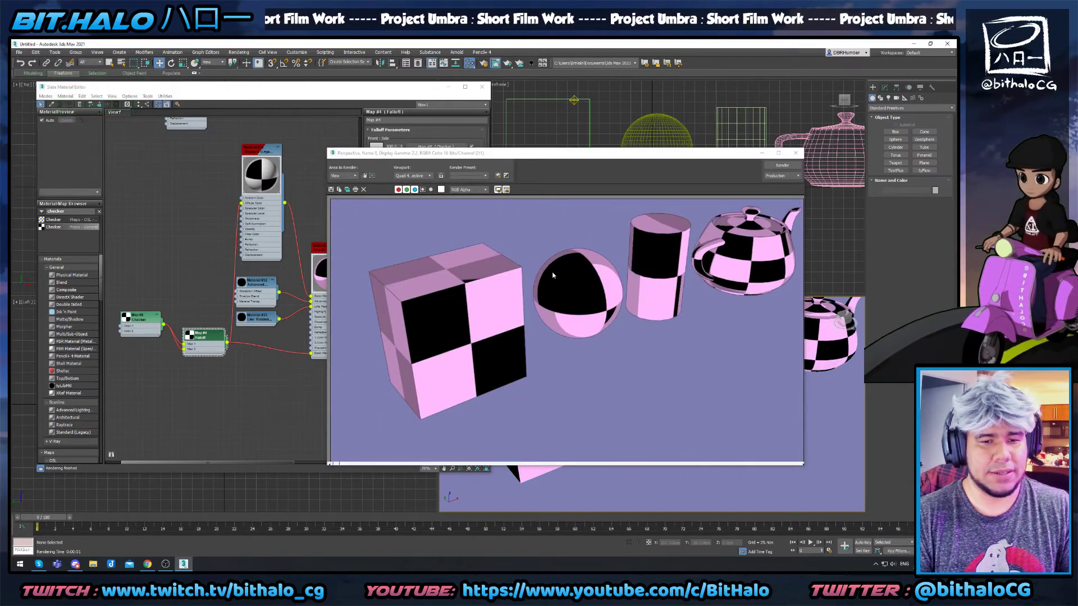
pyautogui.scroll(1, 591, 240)
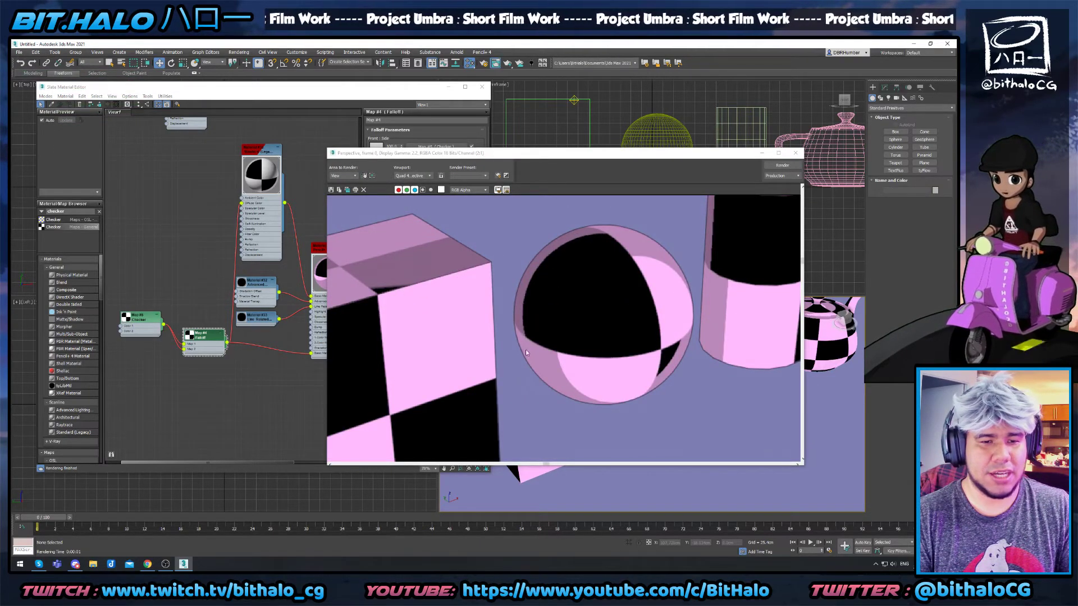
pyautogui.scroll(-1, 653, 267)
pyautogui.scroll(1, 656, 248)
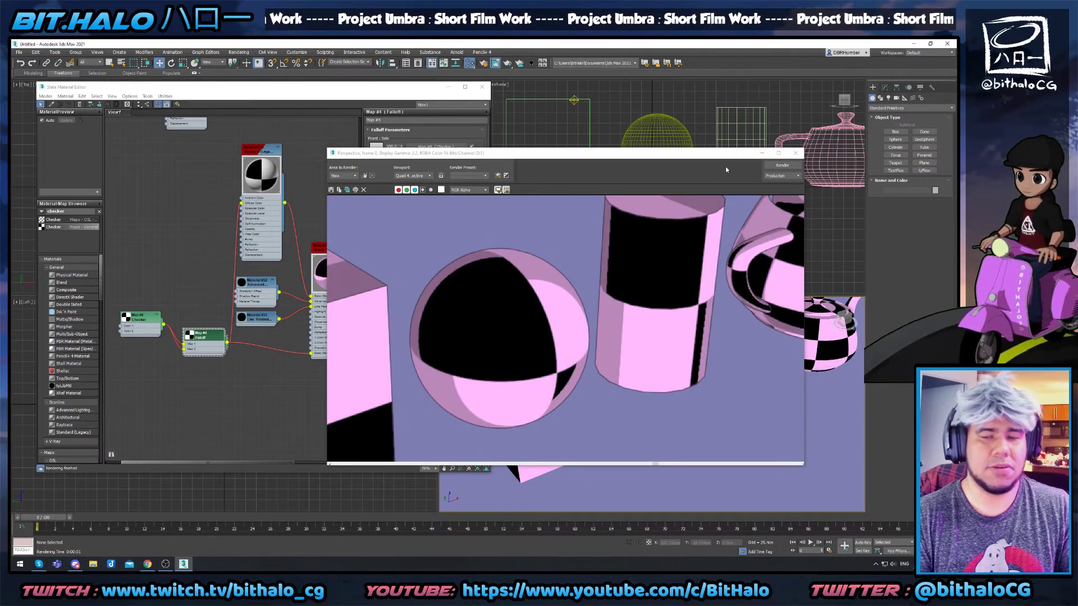
pyautogui.click(796, 153)
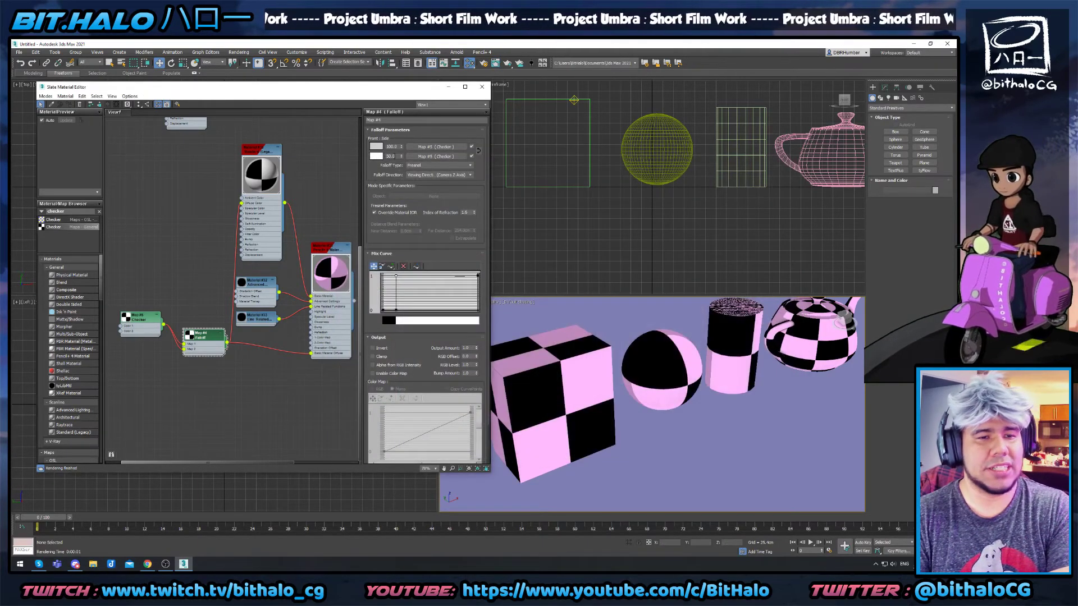
pyautogui.hotkey('shift', 'q')
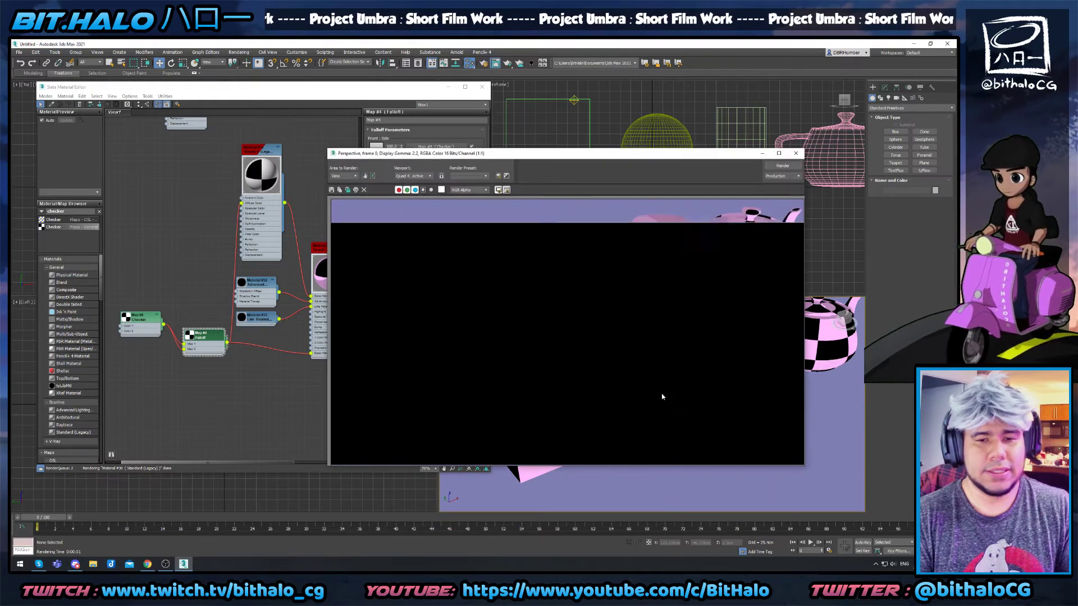
pyautogui.click(794, 153)
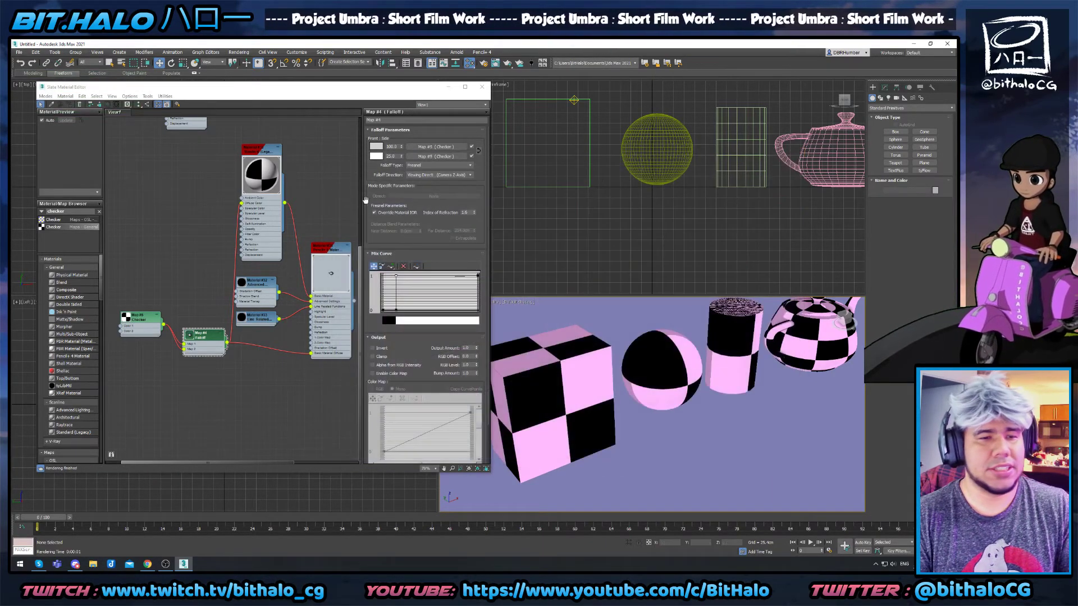
pyautogui.click(662, 397)
pyautogui.hotkey('shift', 'q')
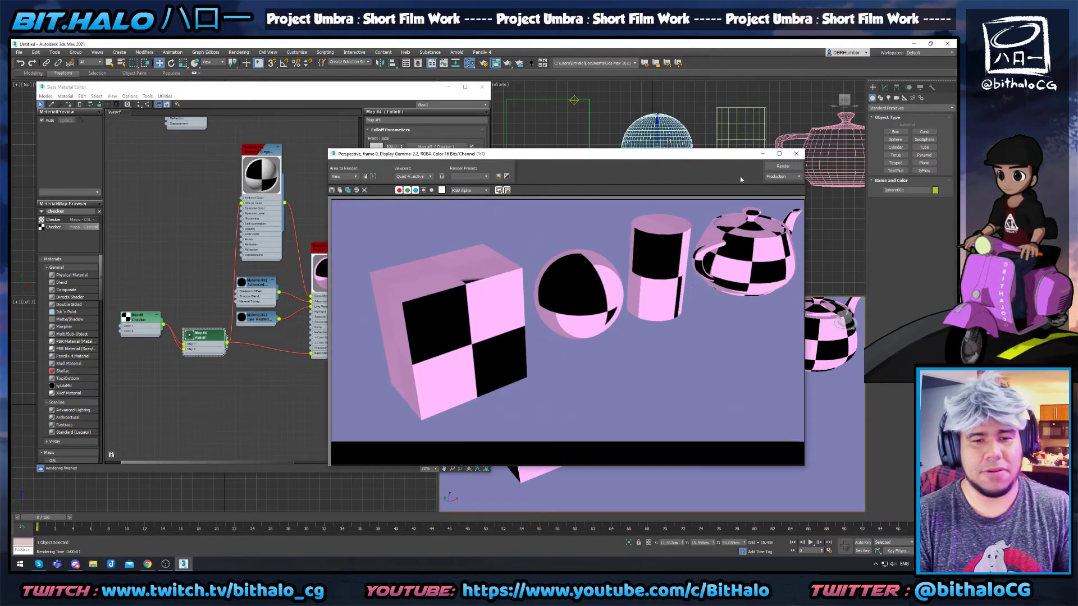
pyautogui.click(796, 154)
pyautogui.doubleClick(392, 157)
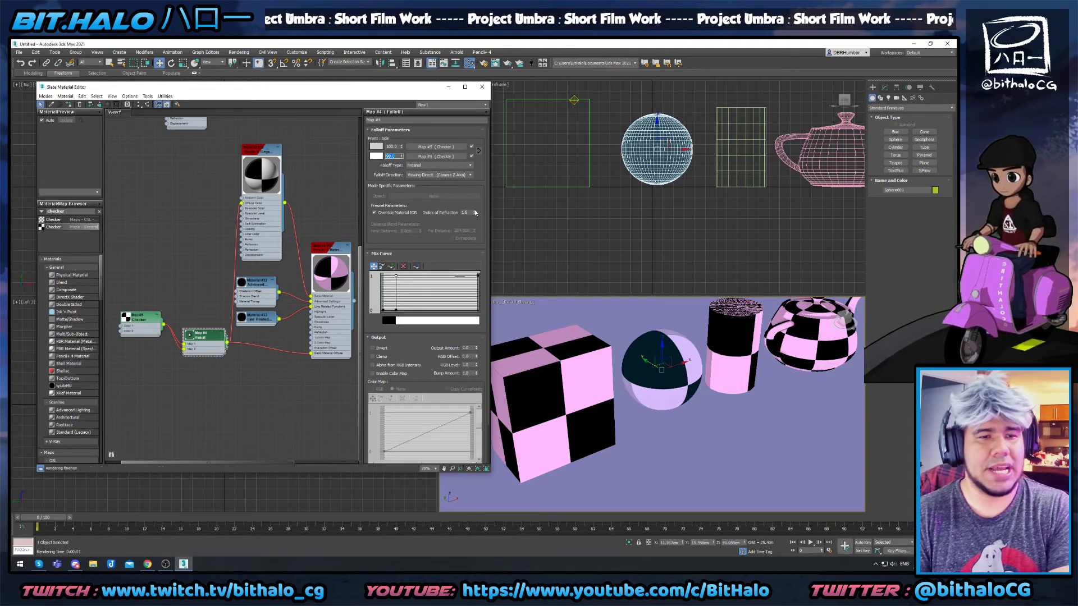
pyautogui.click(741, 413)
pyautogui.hotkey('shift', 'q')
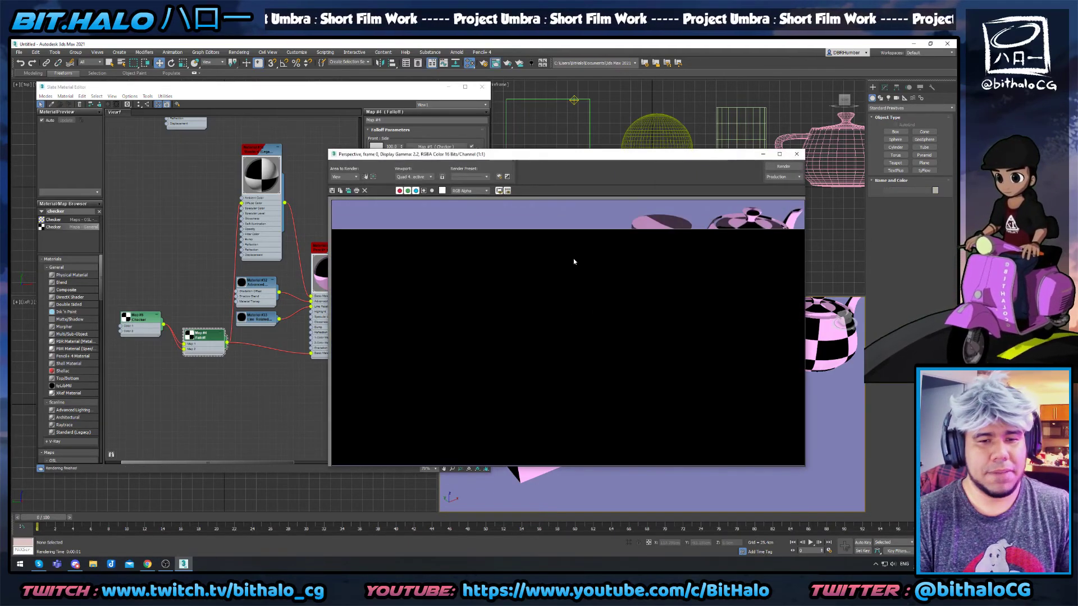